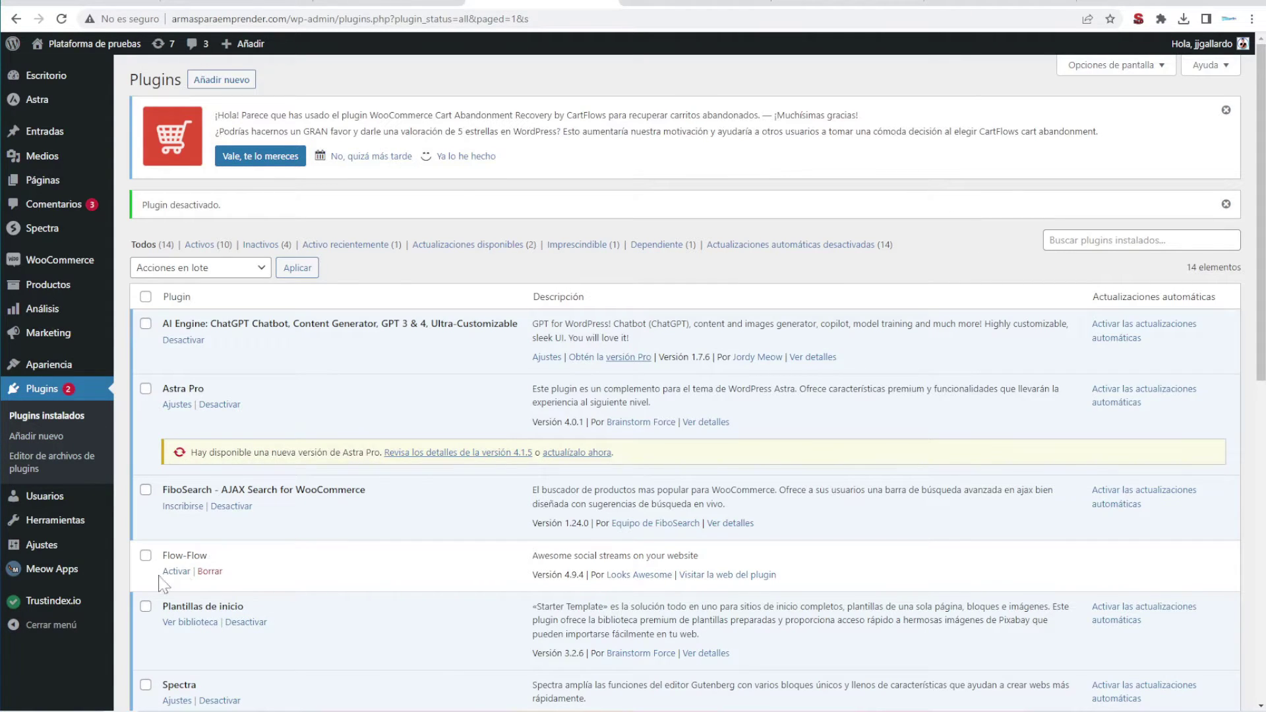
Activate the Flow-Flow plugin and open its administration page
left_click_drag(161, 556, 215, 564)
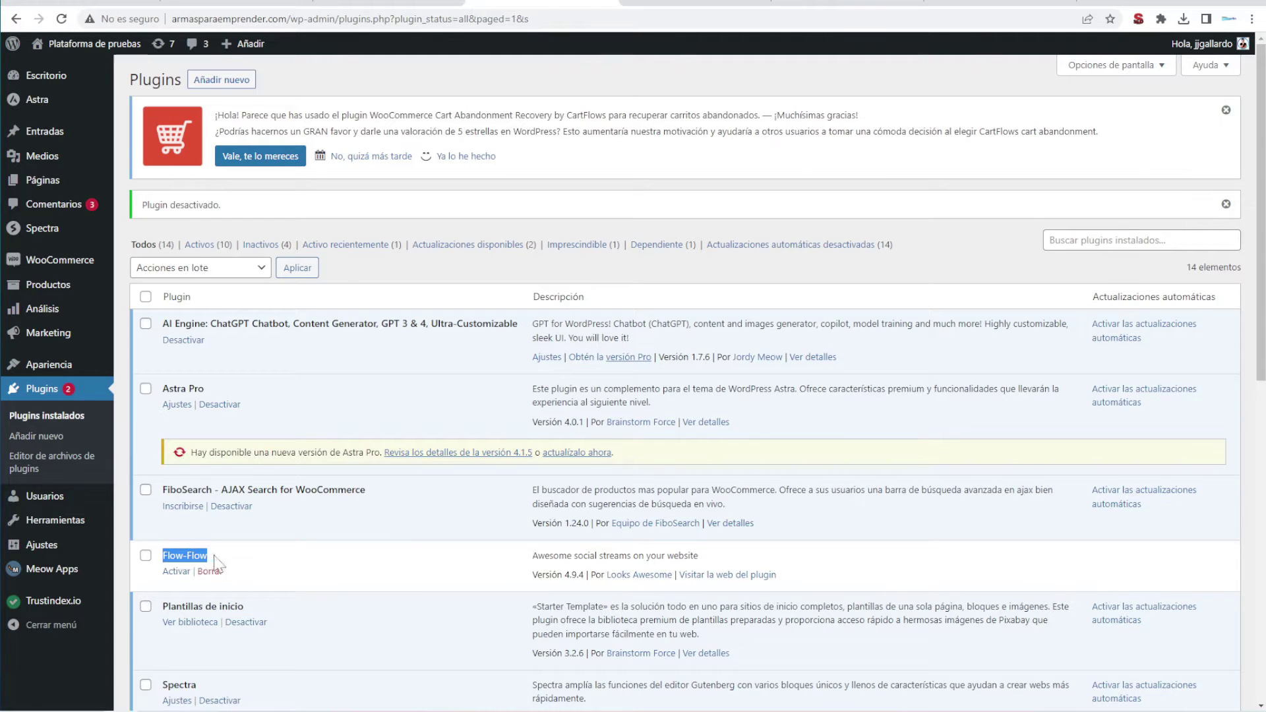
left_click(177, 573)
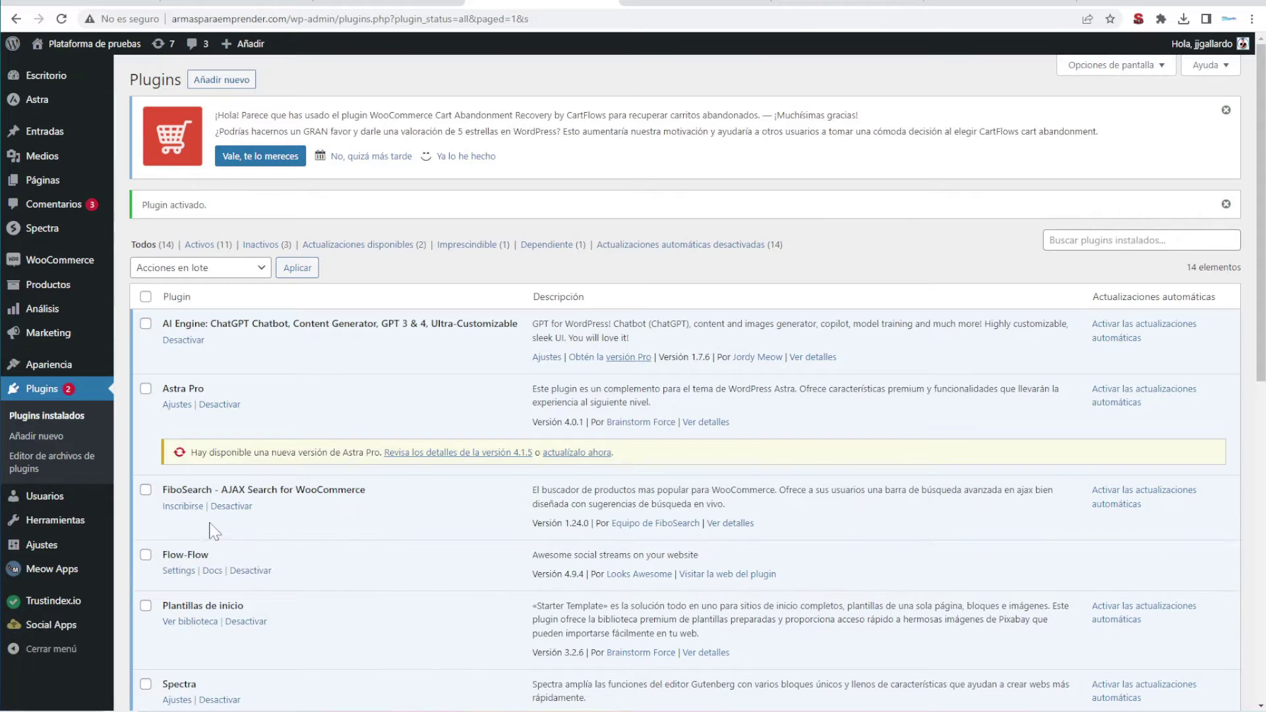
mouse_move(42, 628)
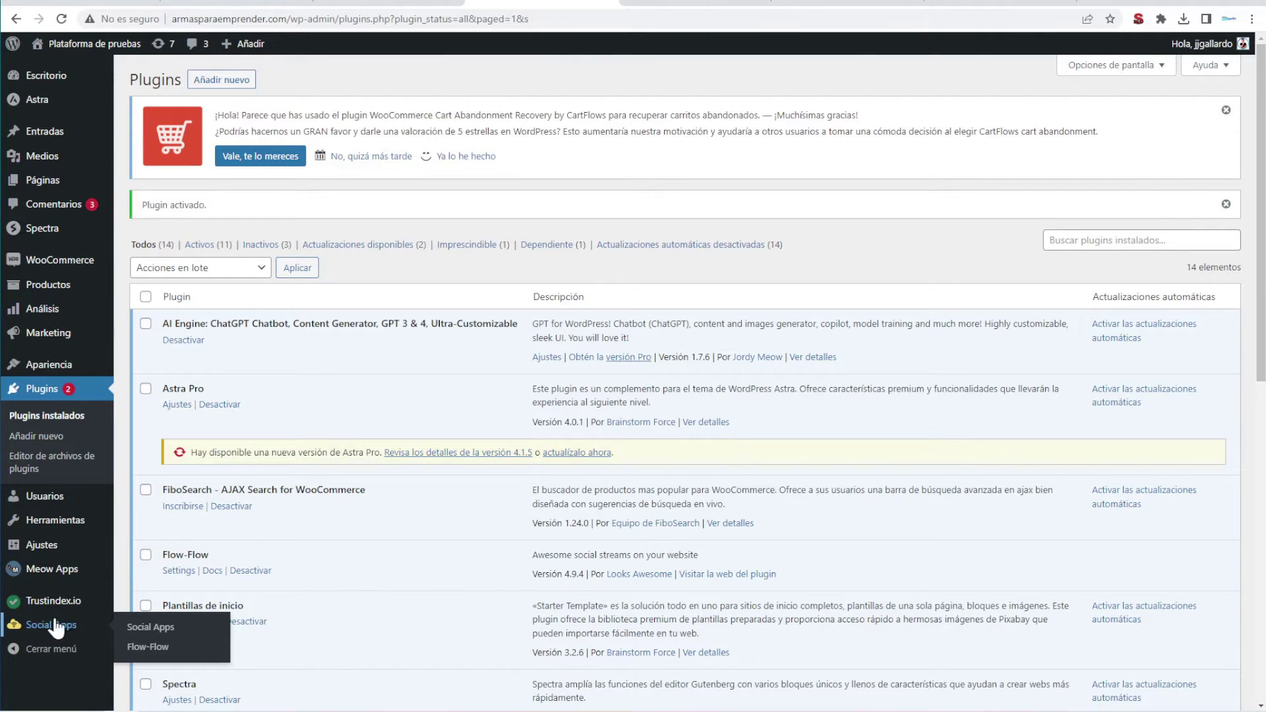
left_click(151, 649)
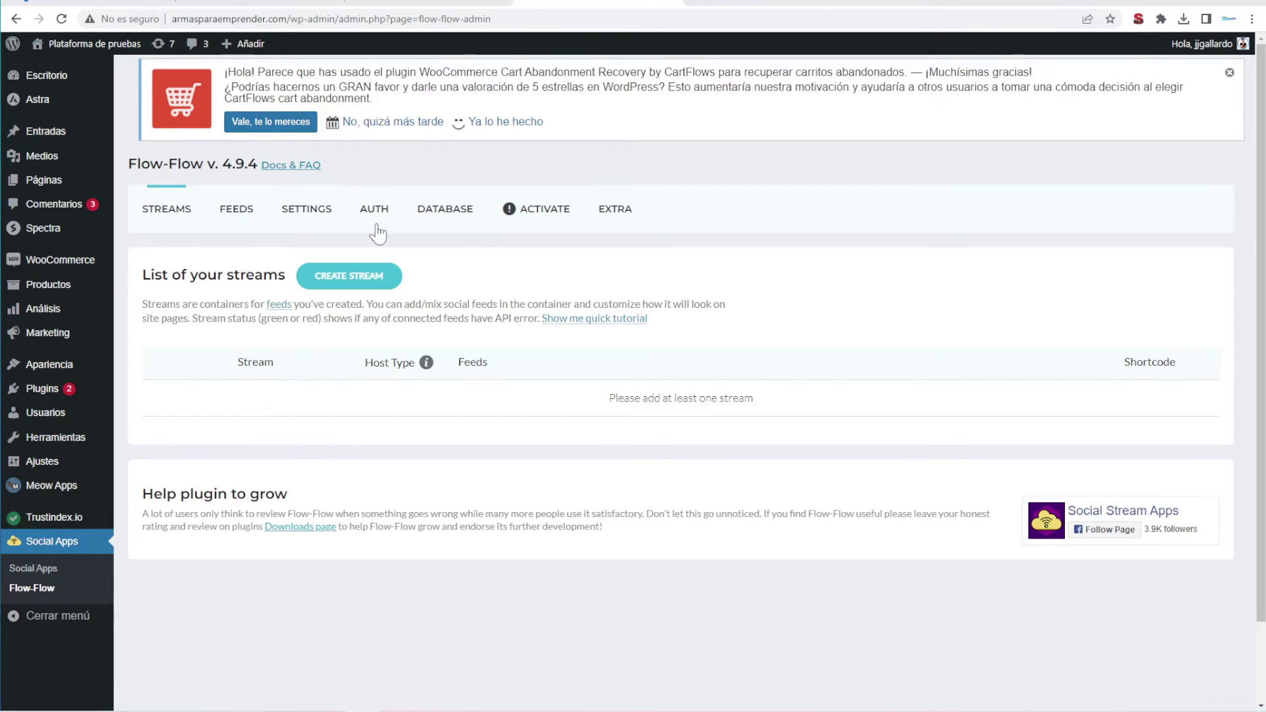
Connect the plugin's Facebook and Instagram integration, continuing with the already linked Facebook account
left_click(379, 209)
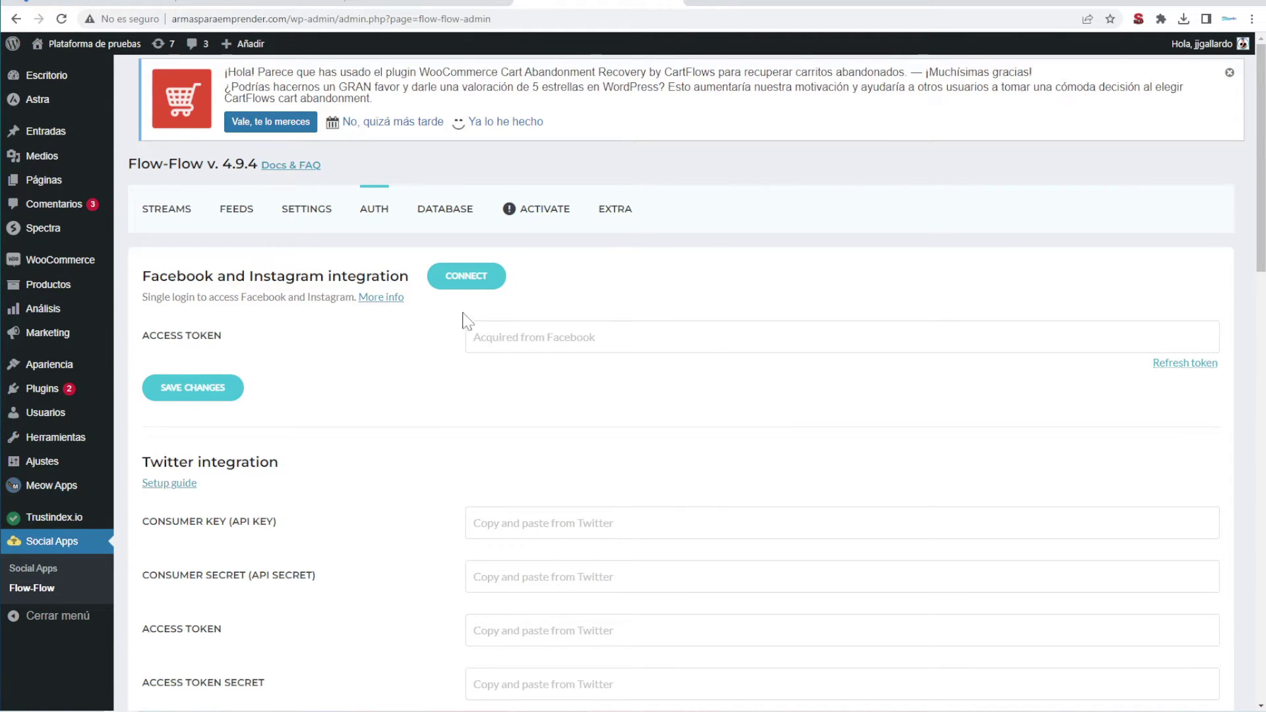
left_click(467, 281)
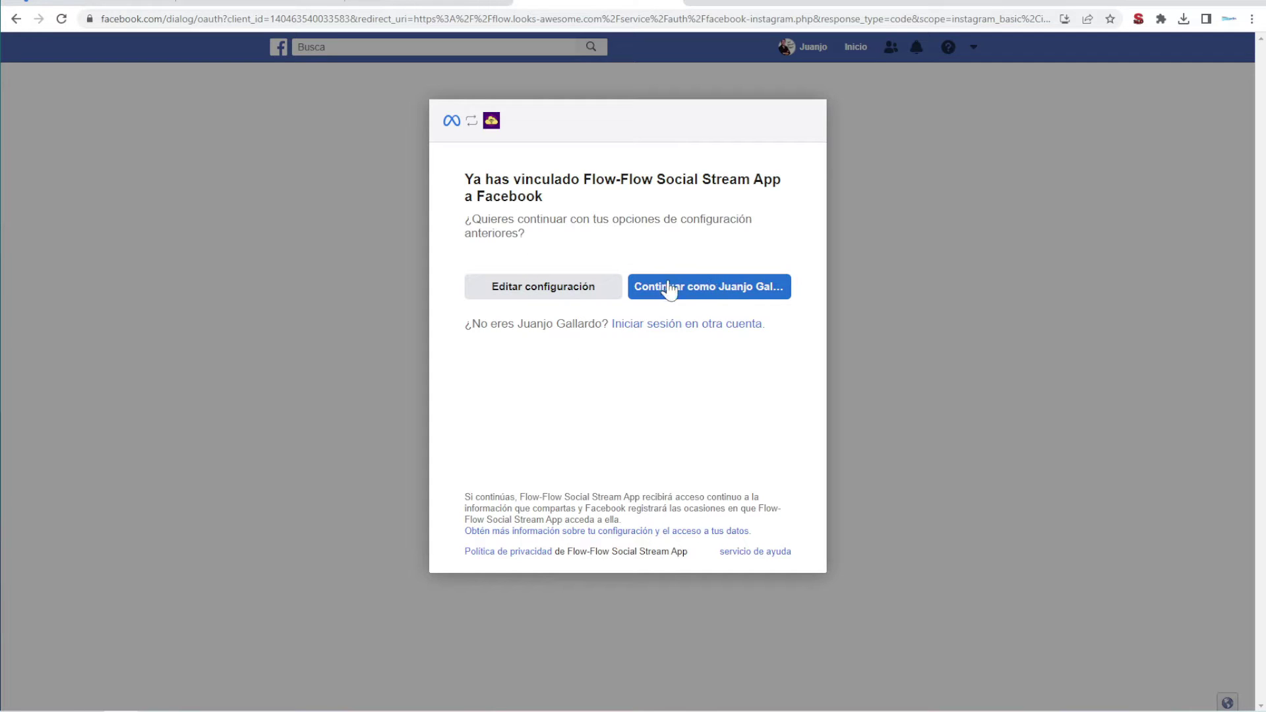
left_click_drag(465, 177, 749, 203)
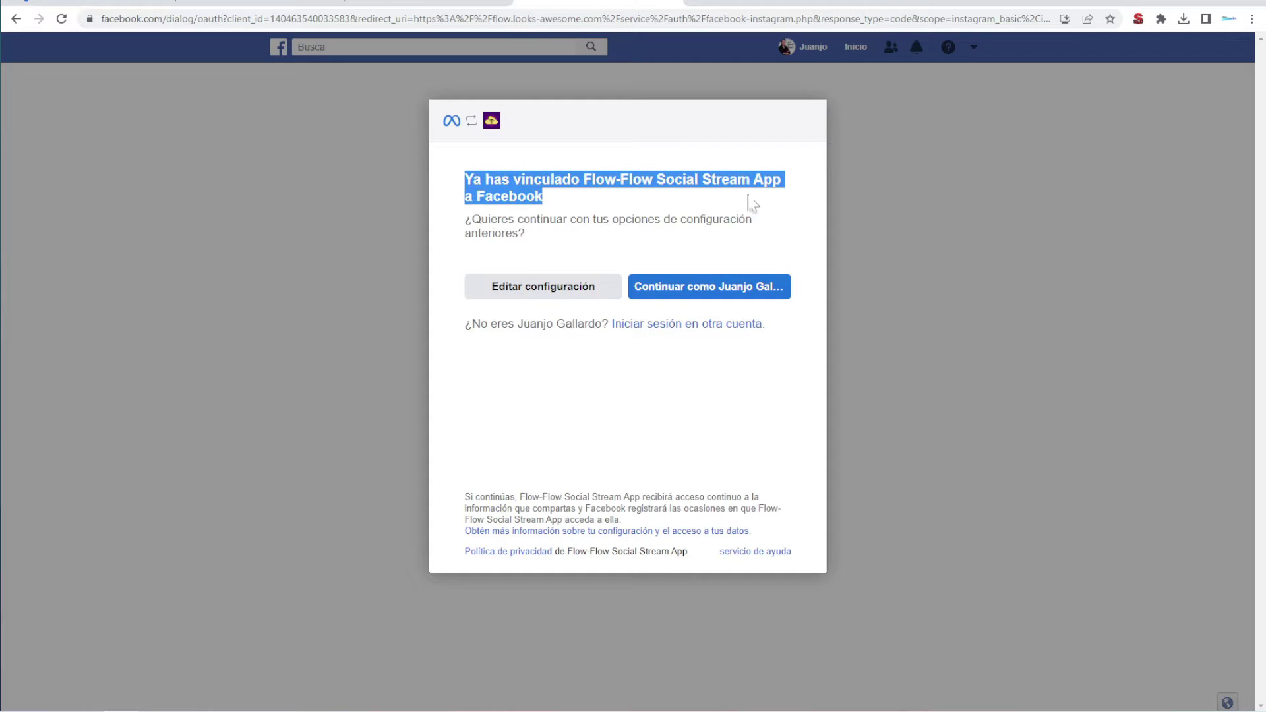
left_click(666, 197)
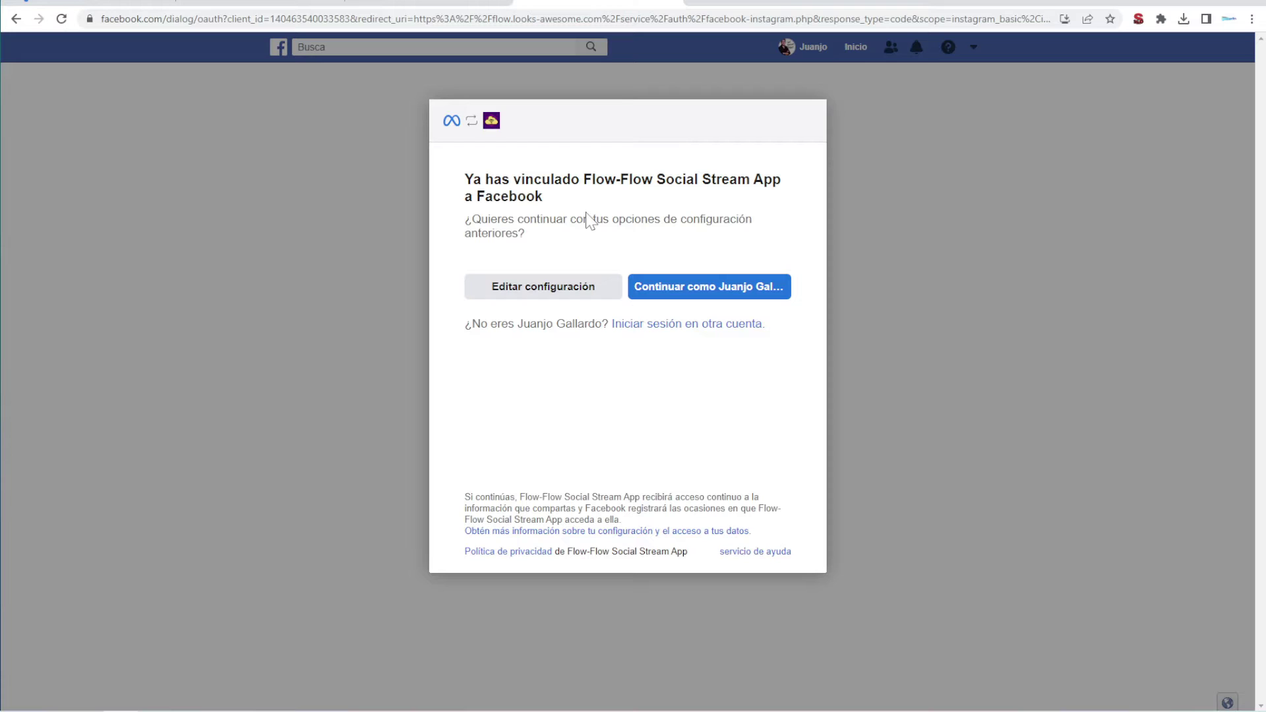
left_click(701, 291)
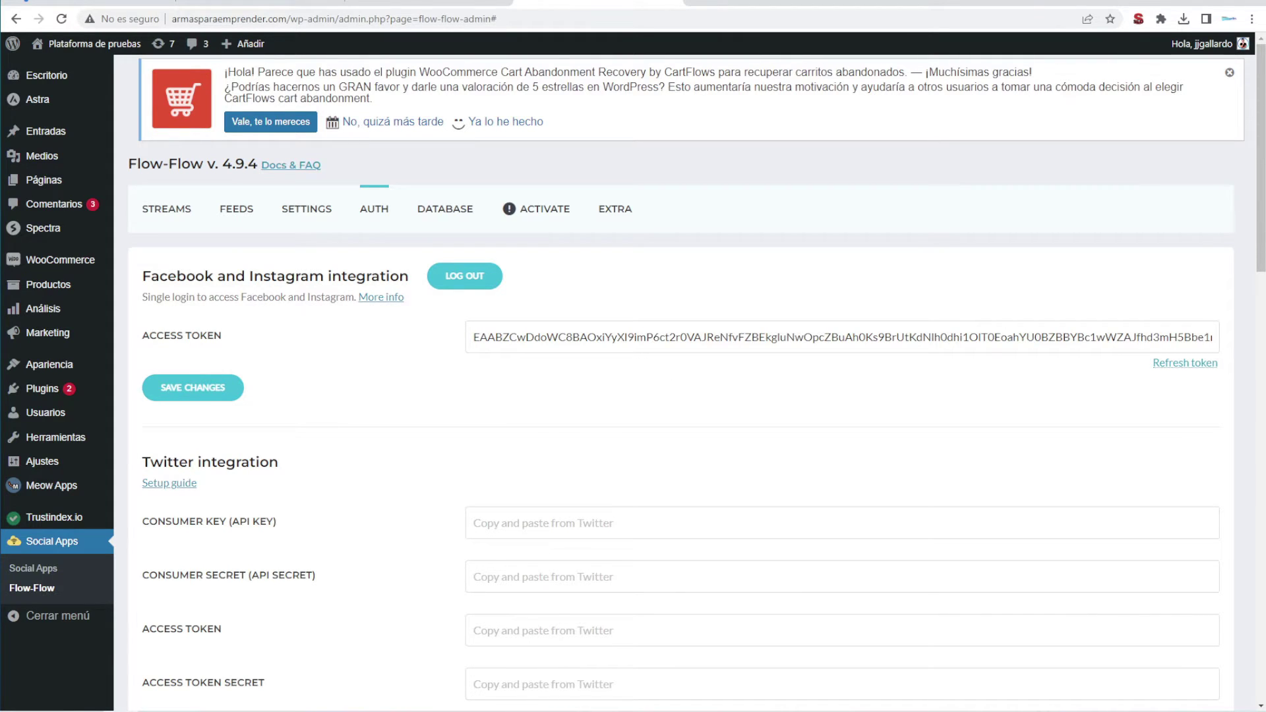
Create an Instagram user feed for the account's username, keeping updates once a day and 10 posts loaded per update
left_click(237, 211)
left_click(281, 279)
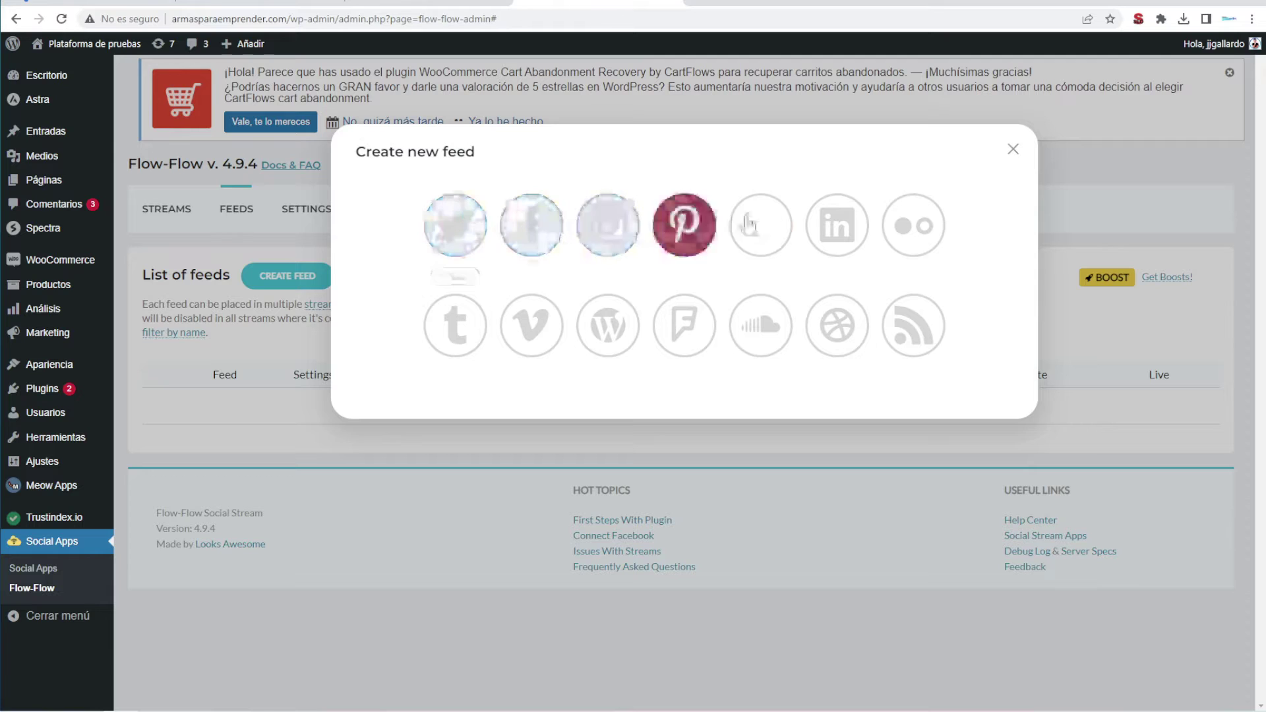
left_click(606, 229)
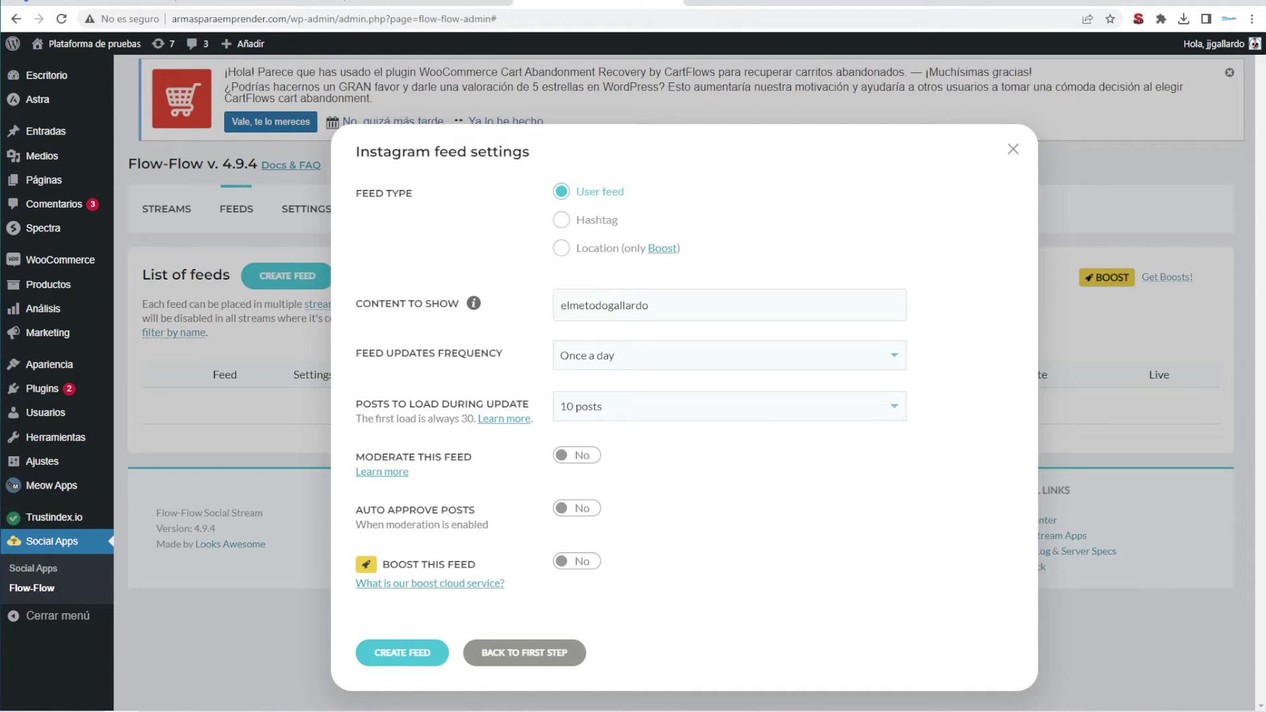
left_click(617, 364)
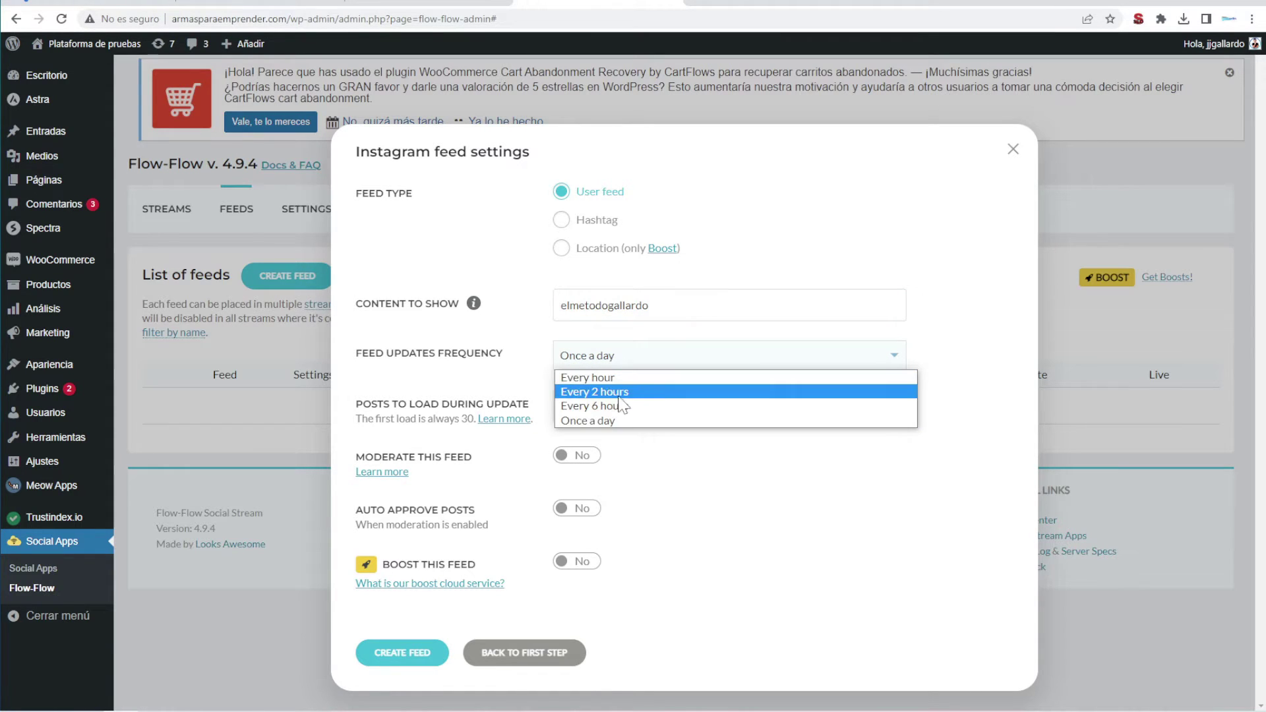
left_click(732, 578)
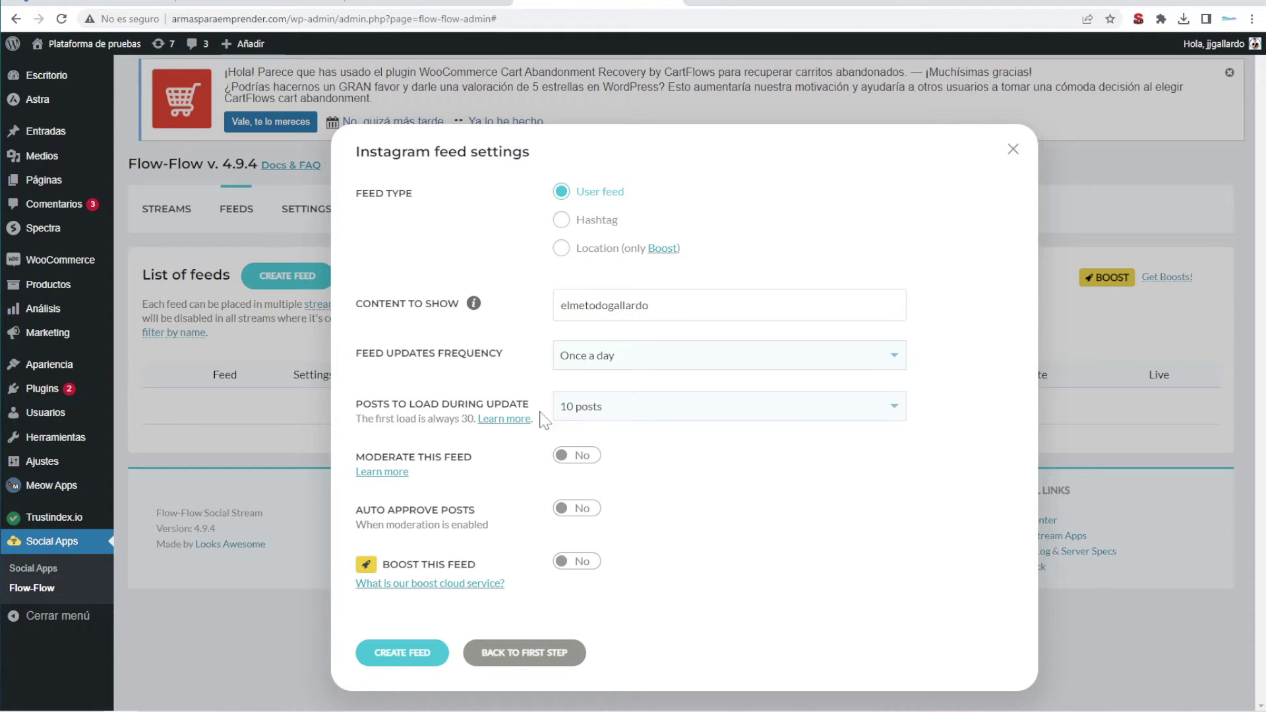
left_click(612, 408)
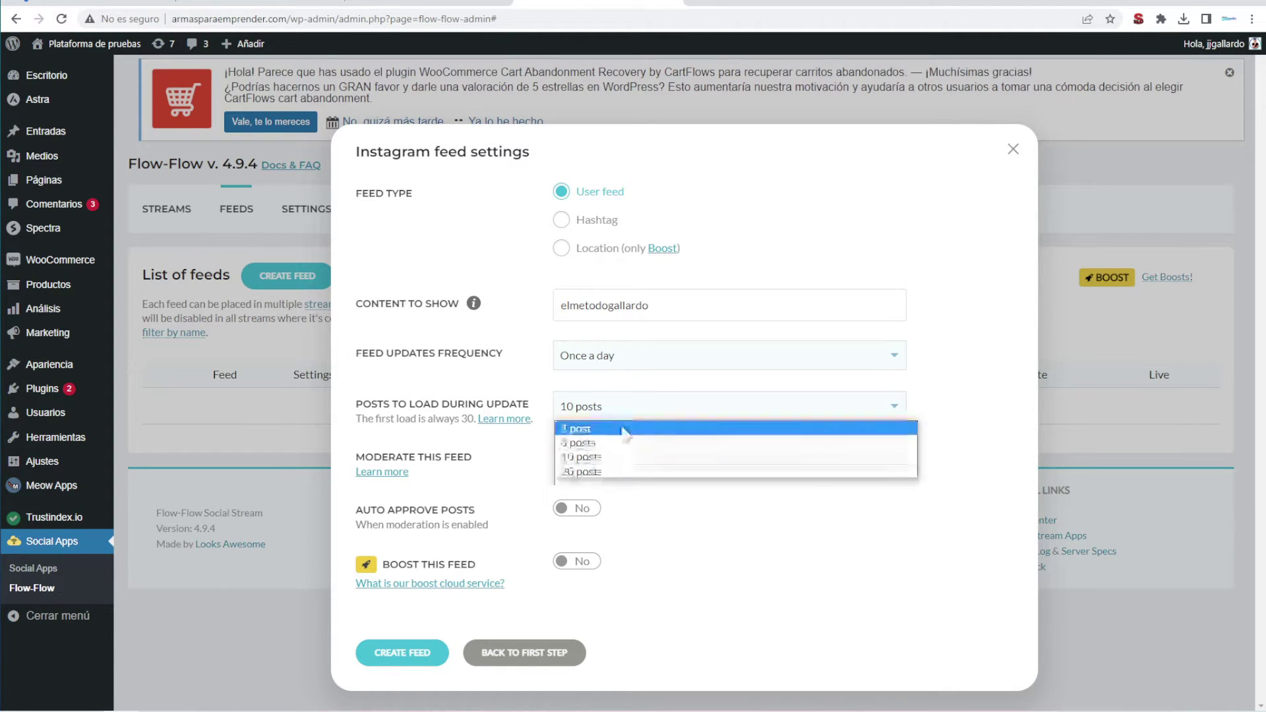
left_click(758, 557)
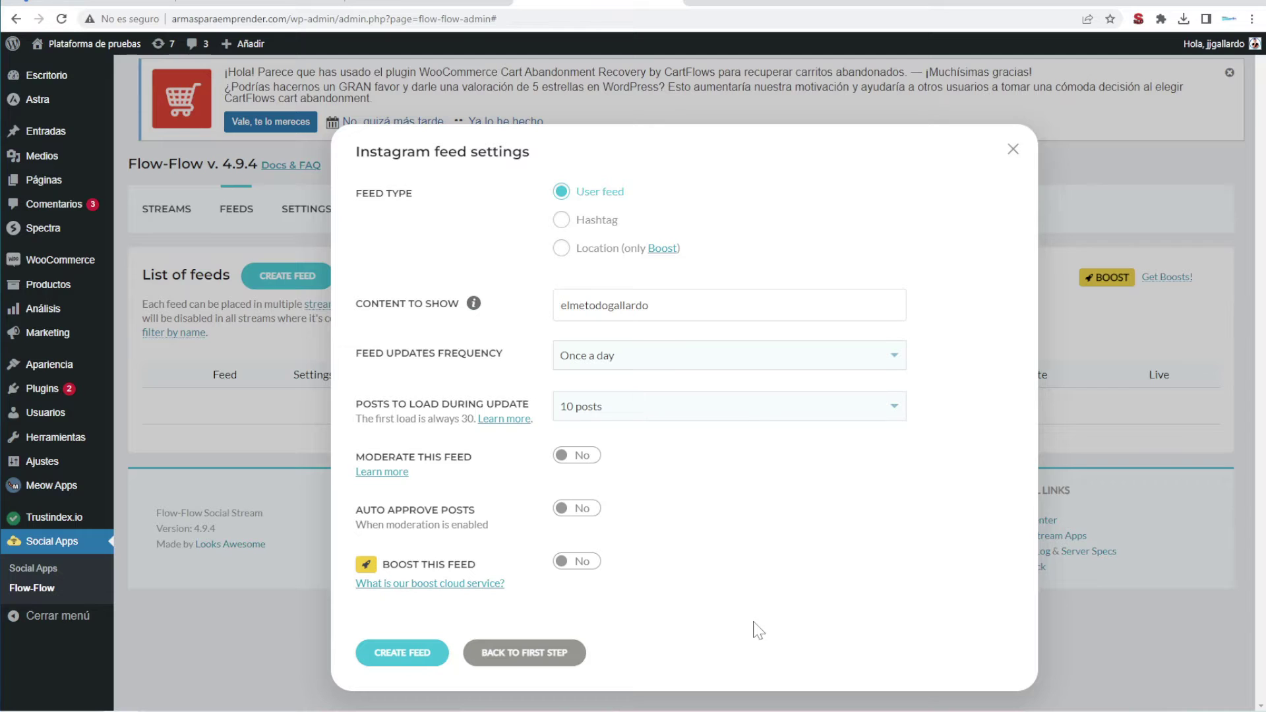
left_click(424, 650)
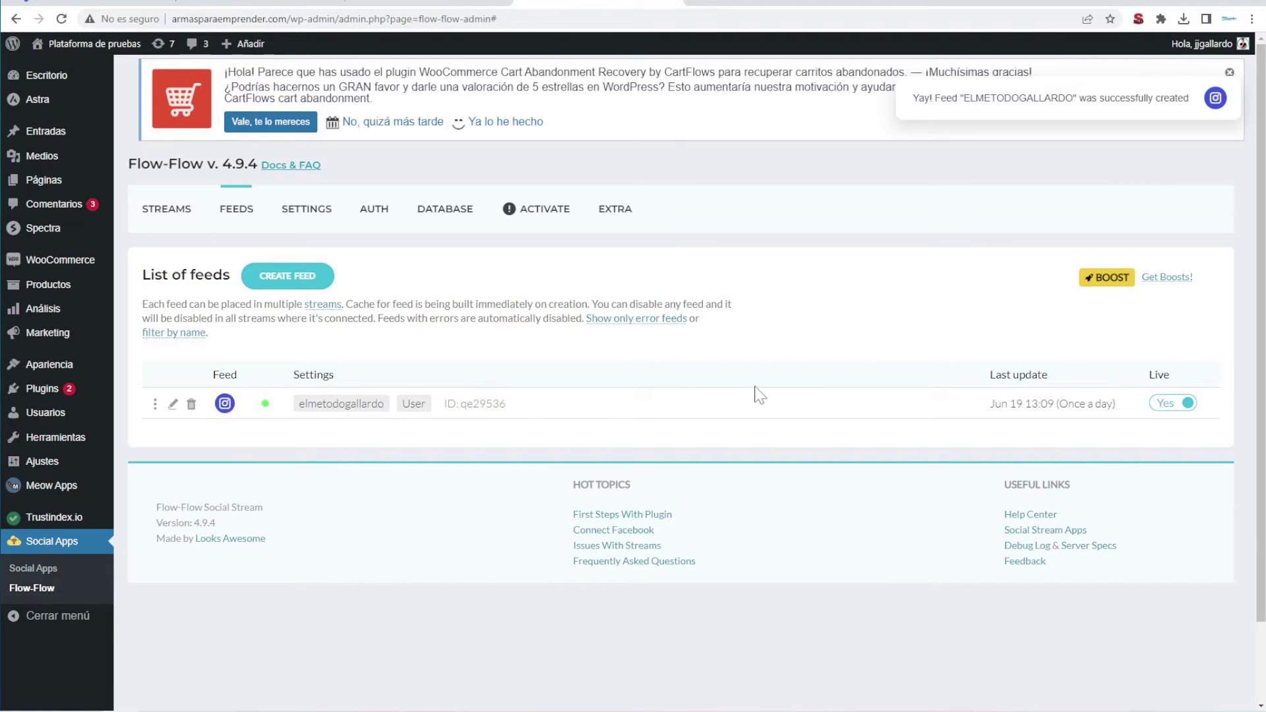
left_click(372, 211)
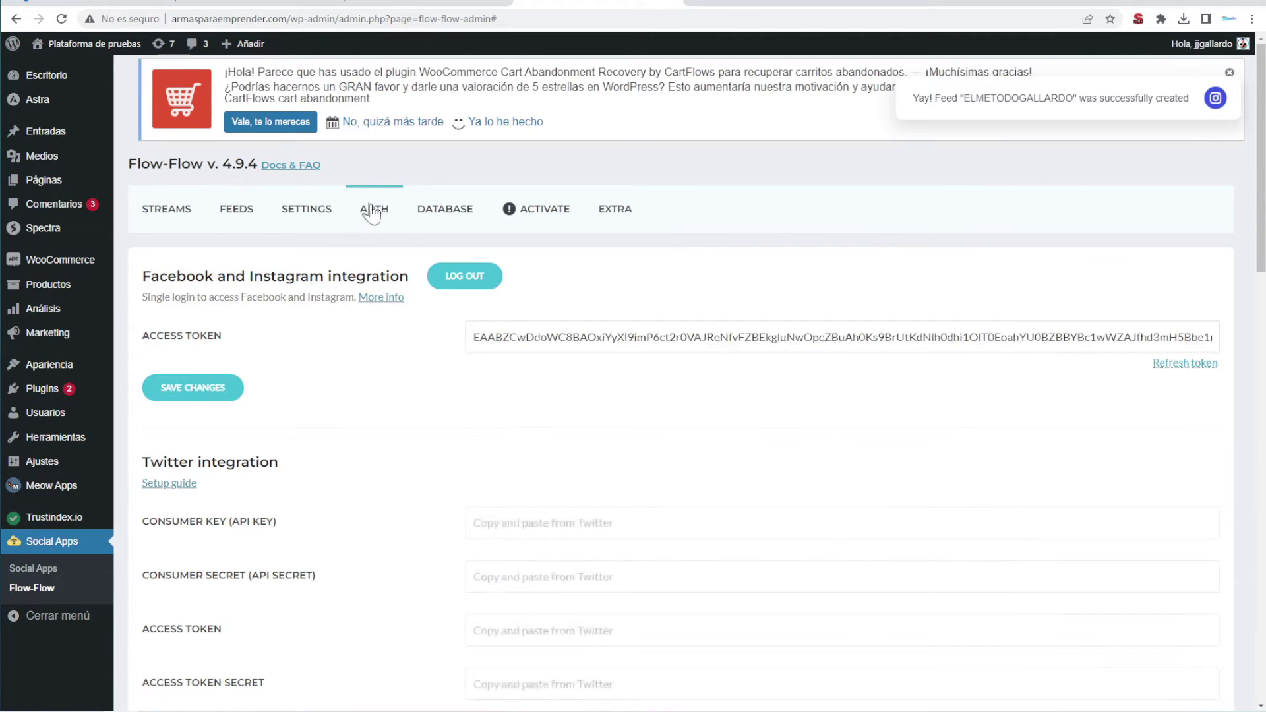
left_click(297, 217)
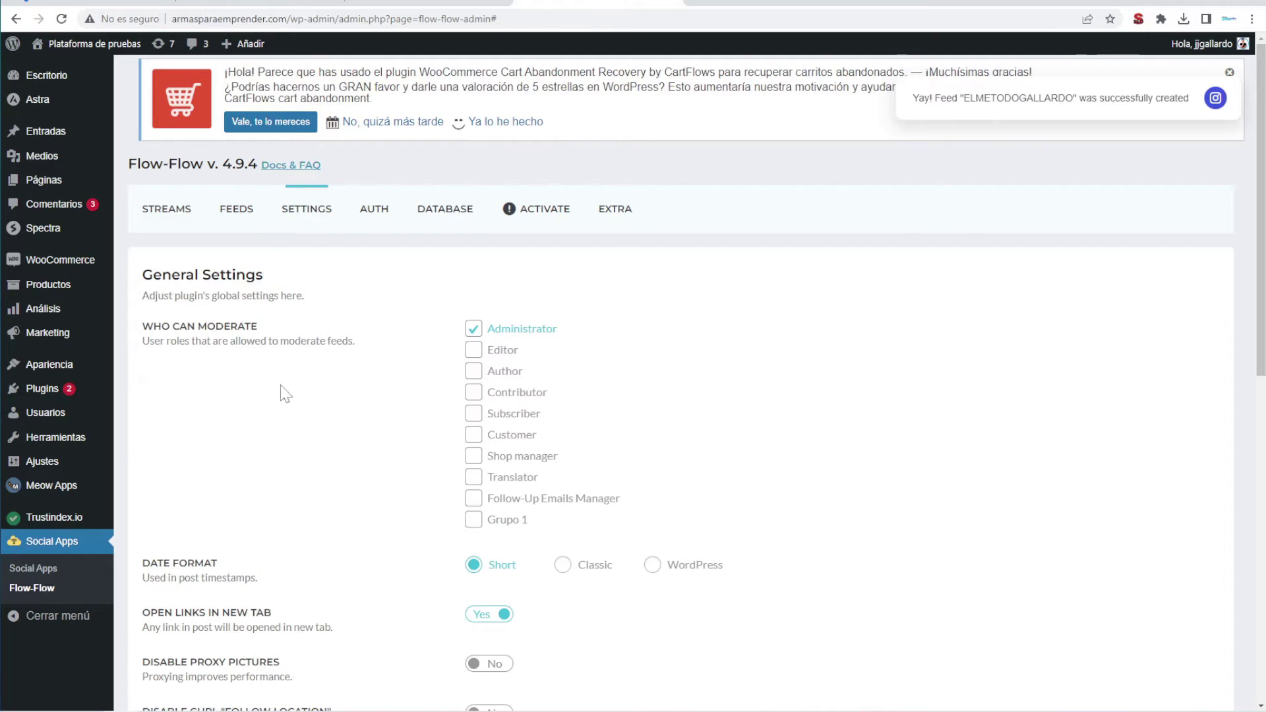
left_click(232, 210)
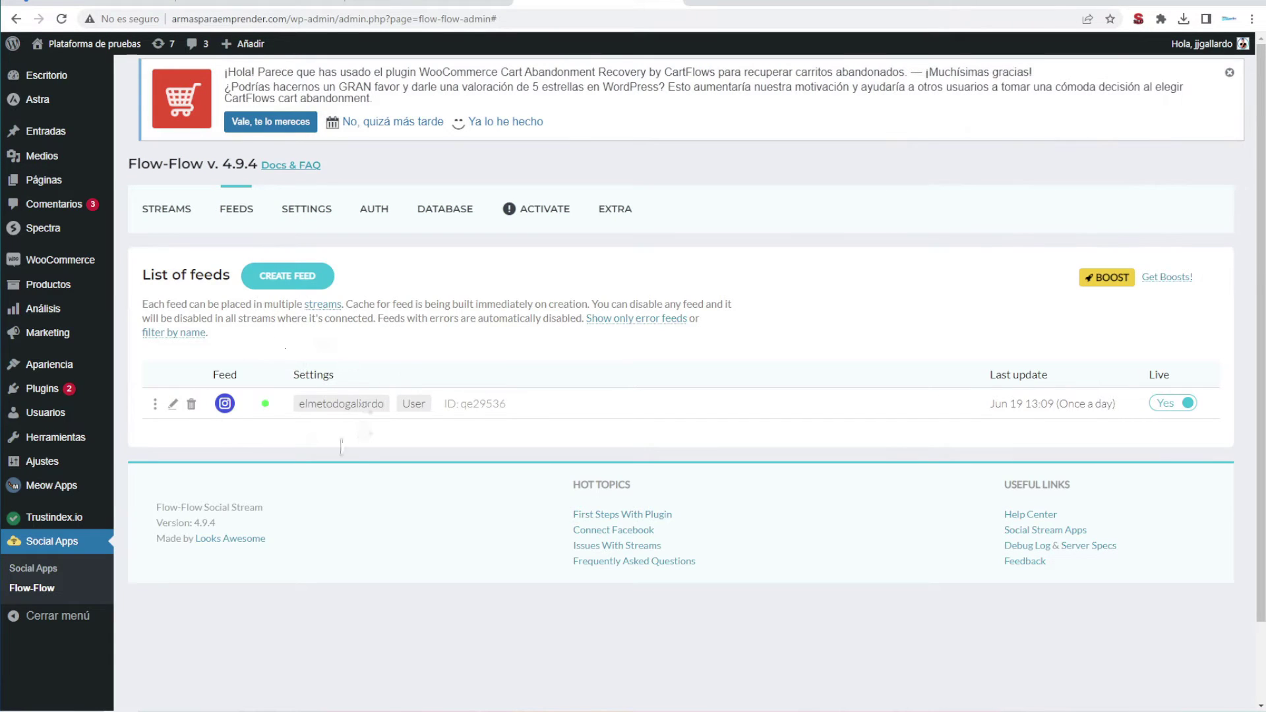
Create a self-hosted stream and name it "mi primer stream"
left_click(162, 212)
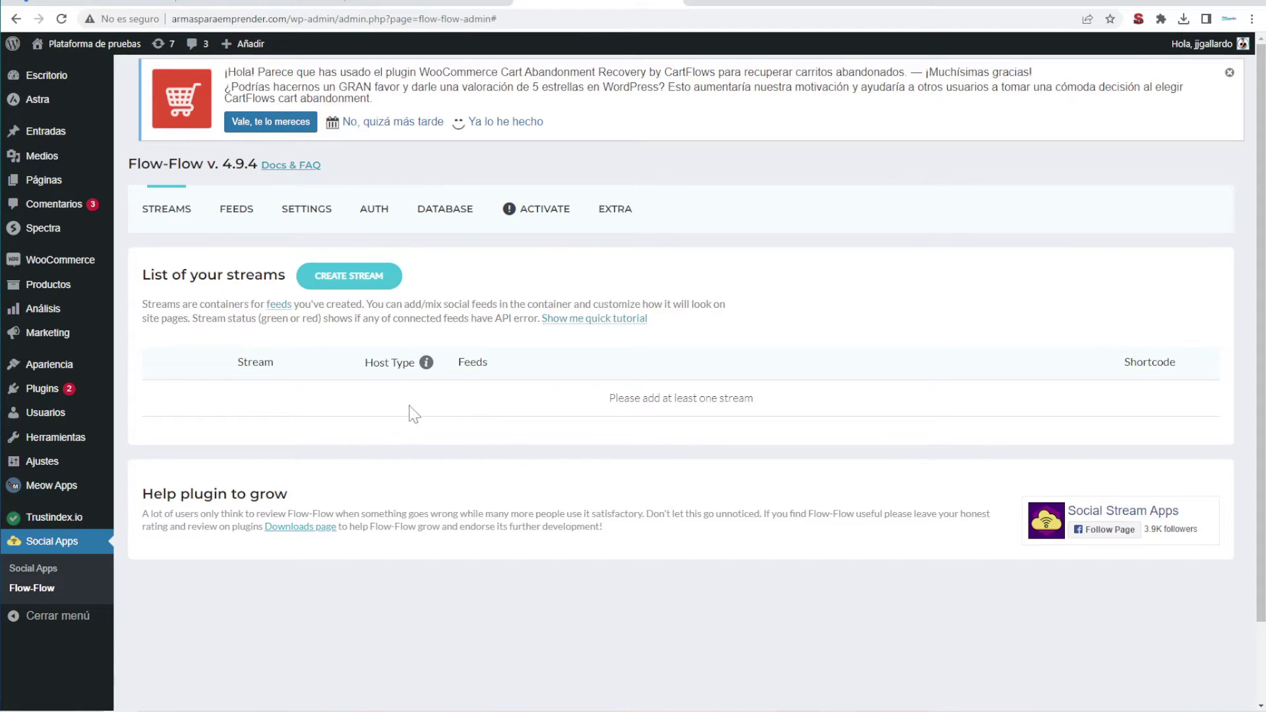
left_click(335, 284)
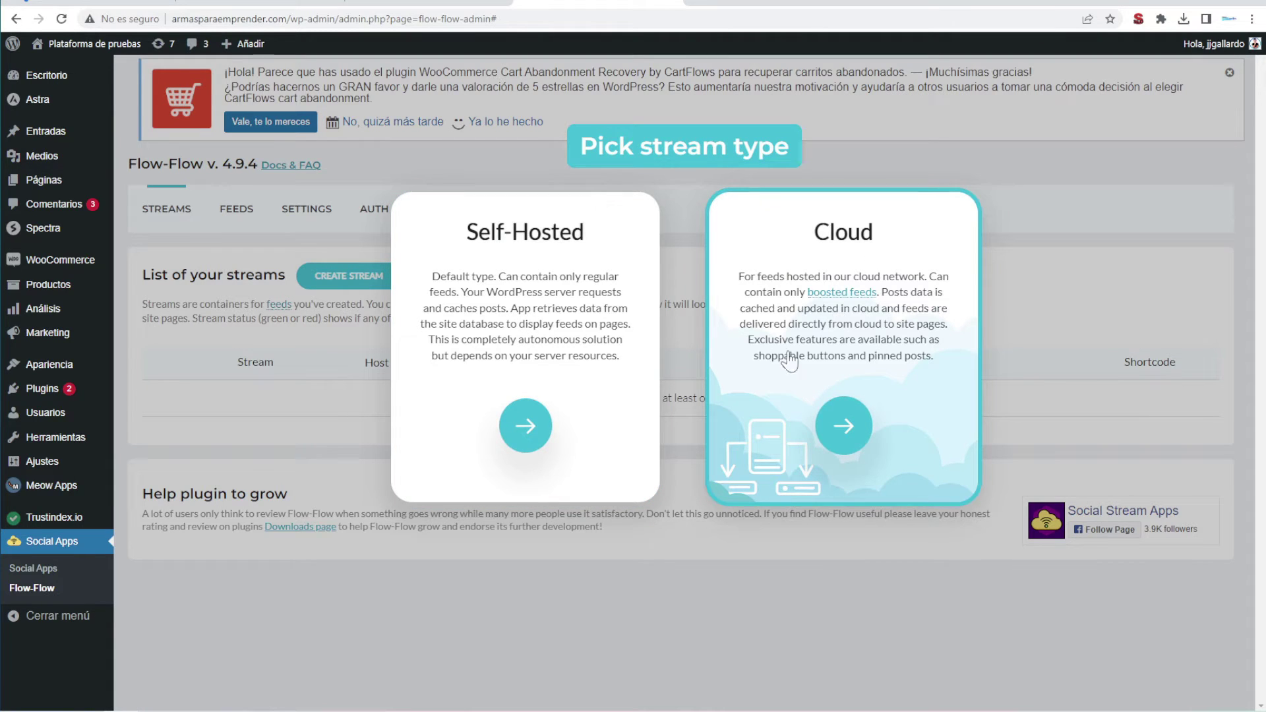
left_click(512, 422)
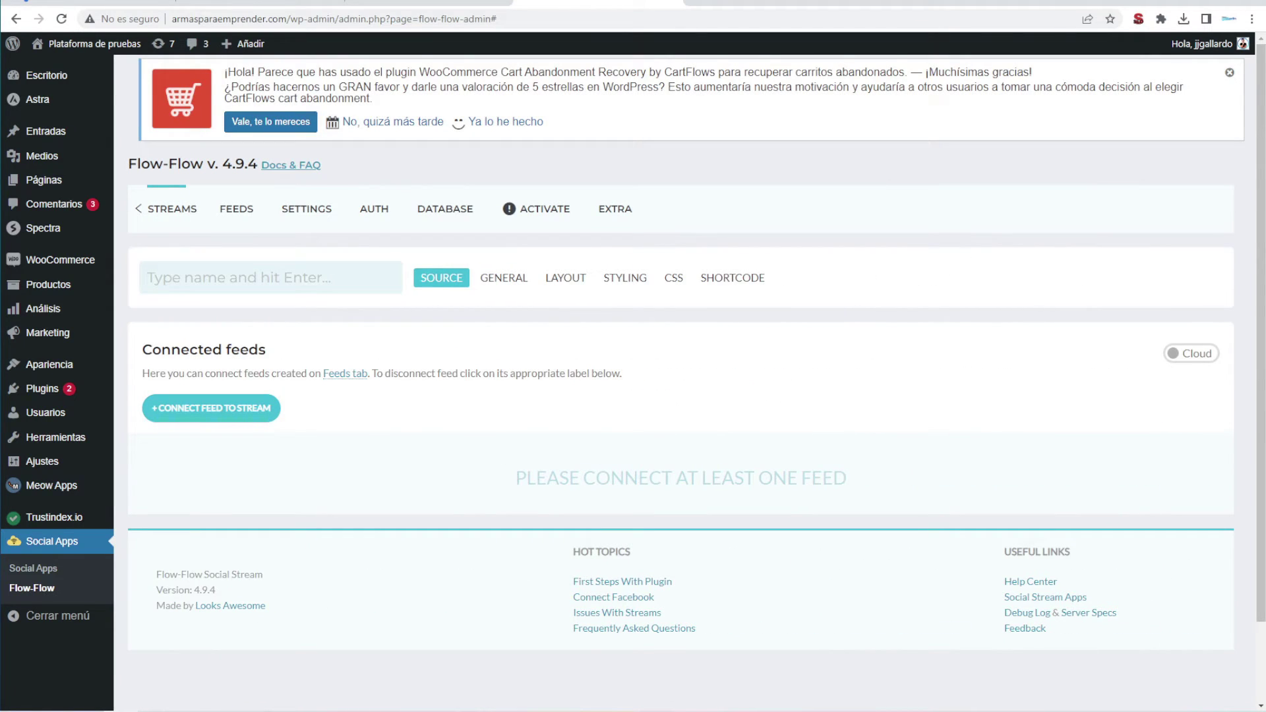
type("mi primer s")
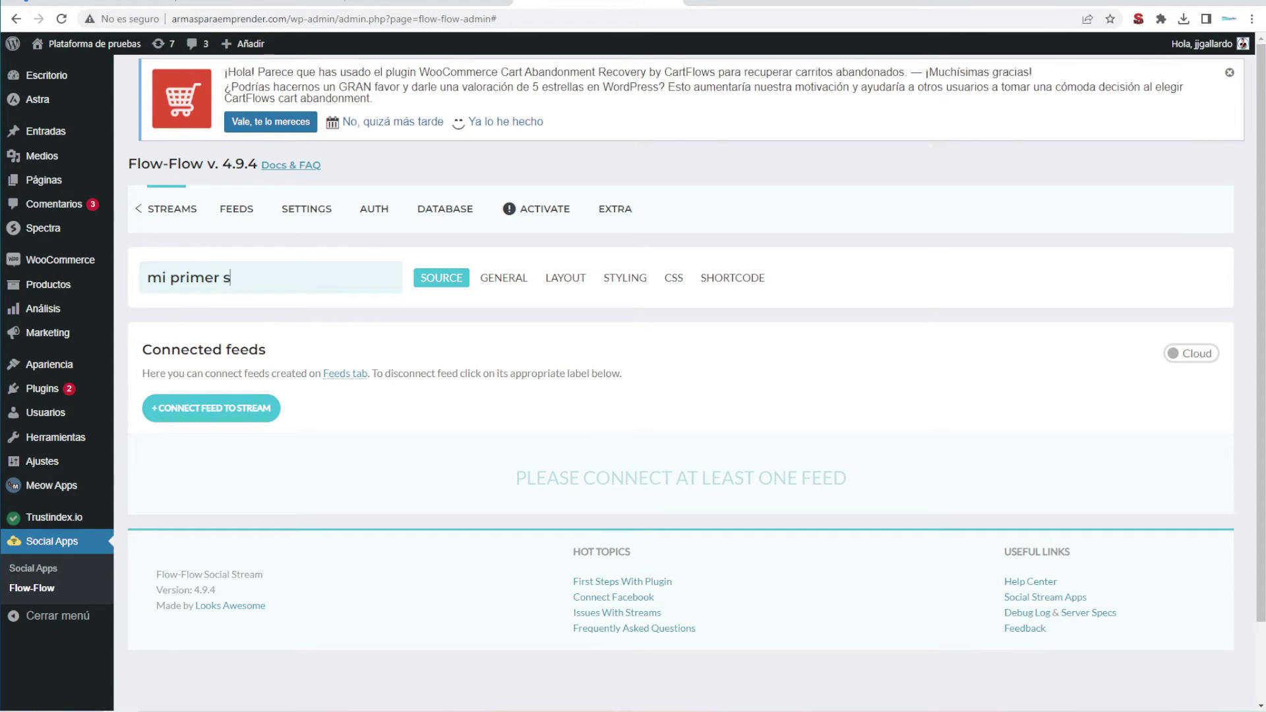
key("Return")
Connect the existing Instagram feed to the stream "mi primer stream"
left_click(229, 412)
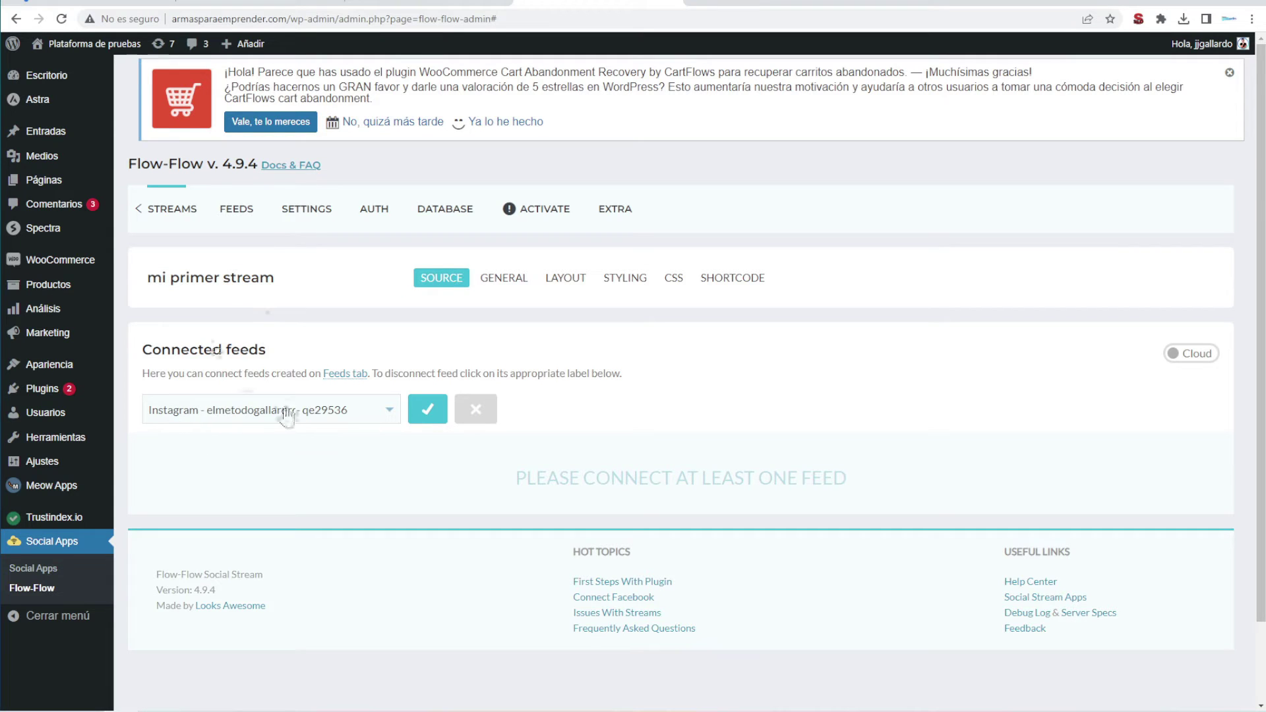
left_click(287, 414)
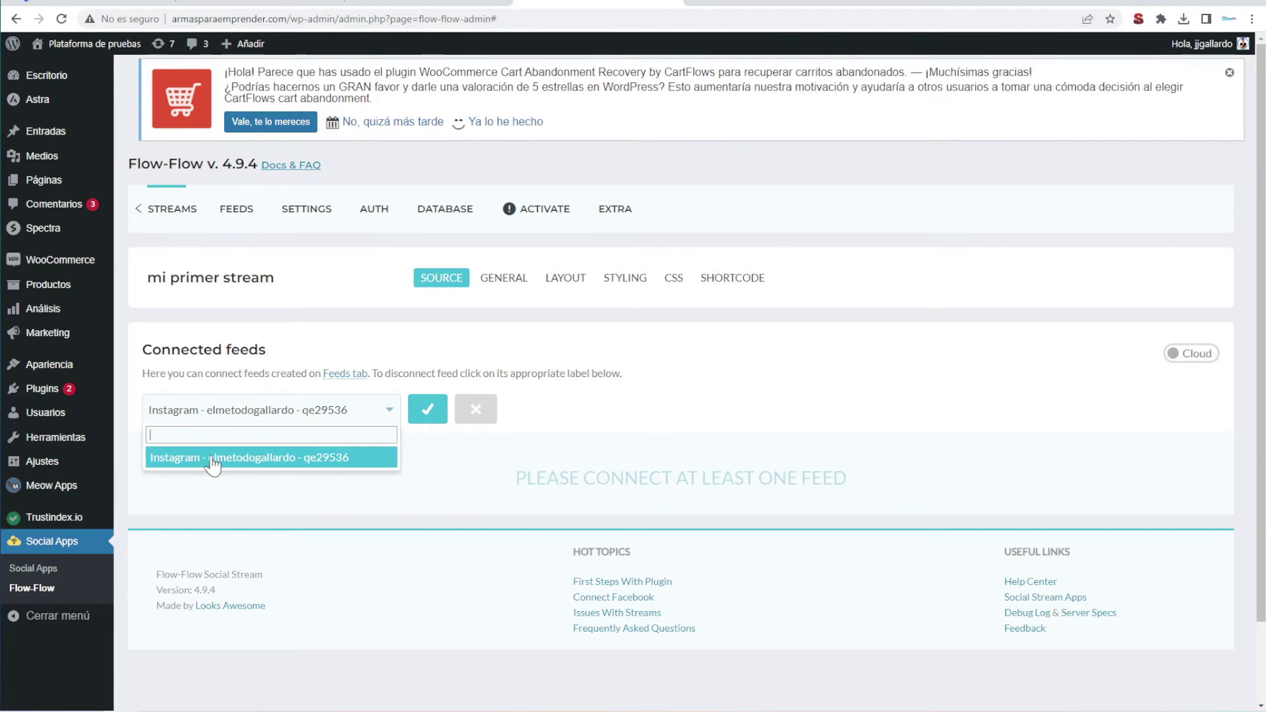
left_click(244, 460)
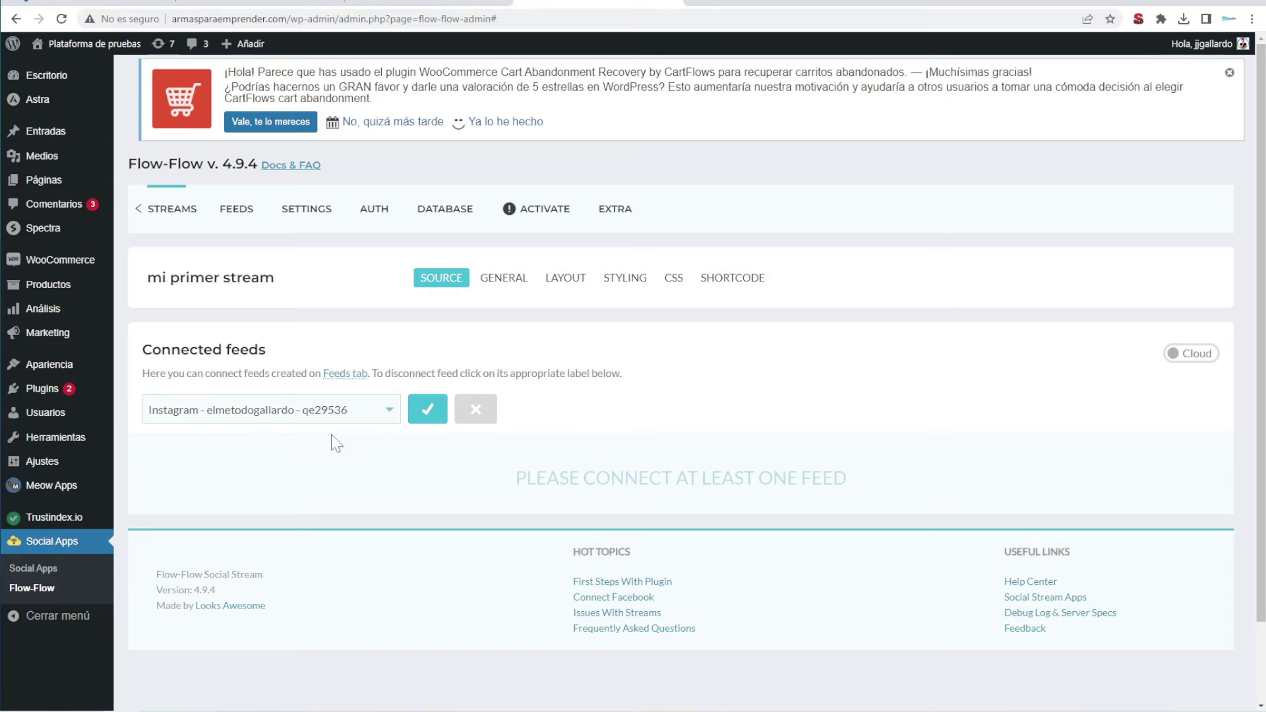
left_click(429, 410)
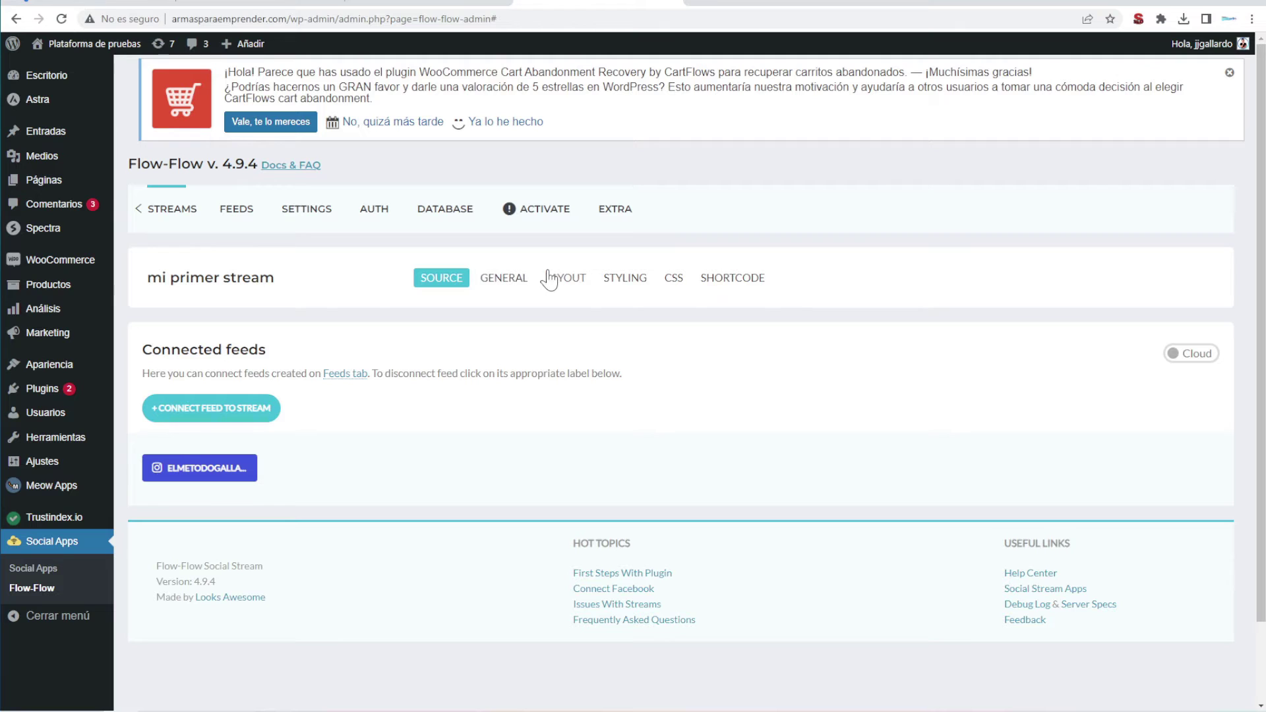
Review the stream's general settings, including item order, initially loaded posts, lightbox and visibility options
left_click(519, 283)
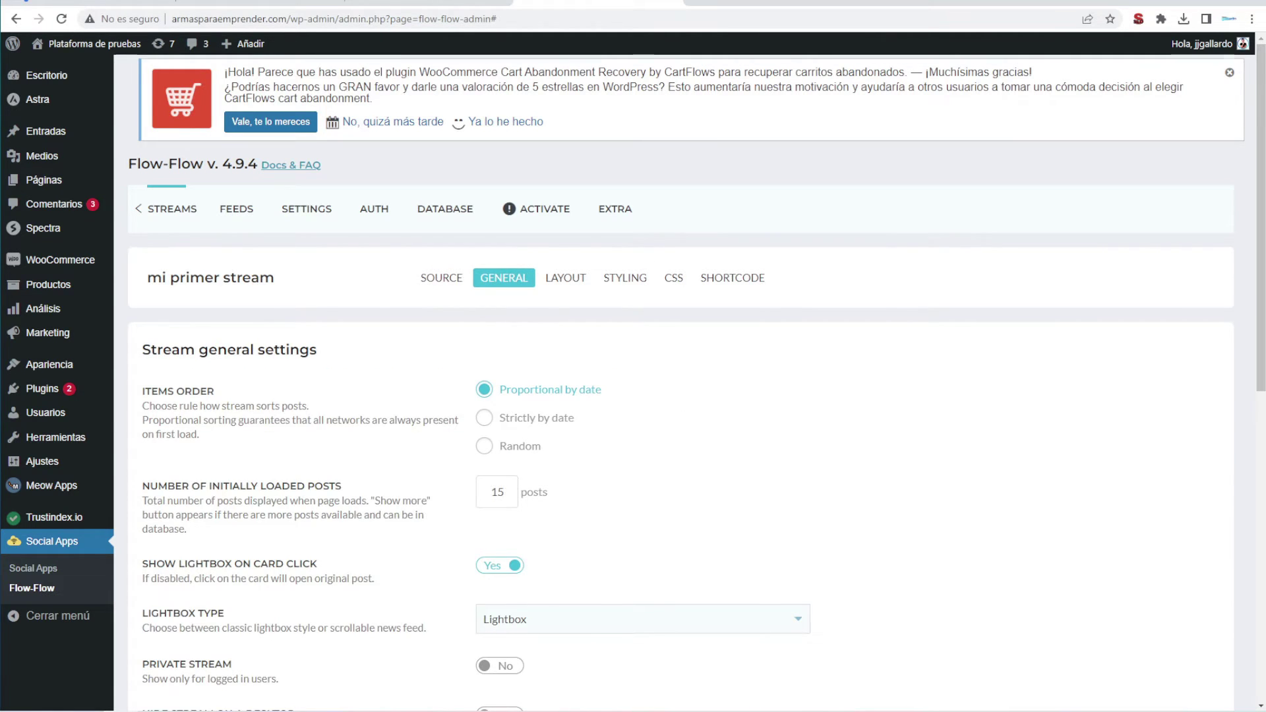
scroll(381, 410, "down", 6)
scroll(360, 458, "up", 1)
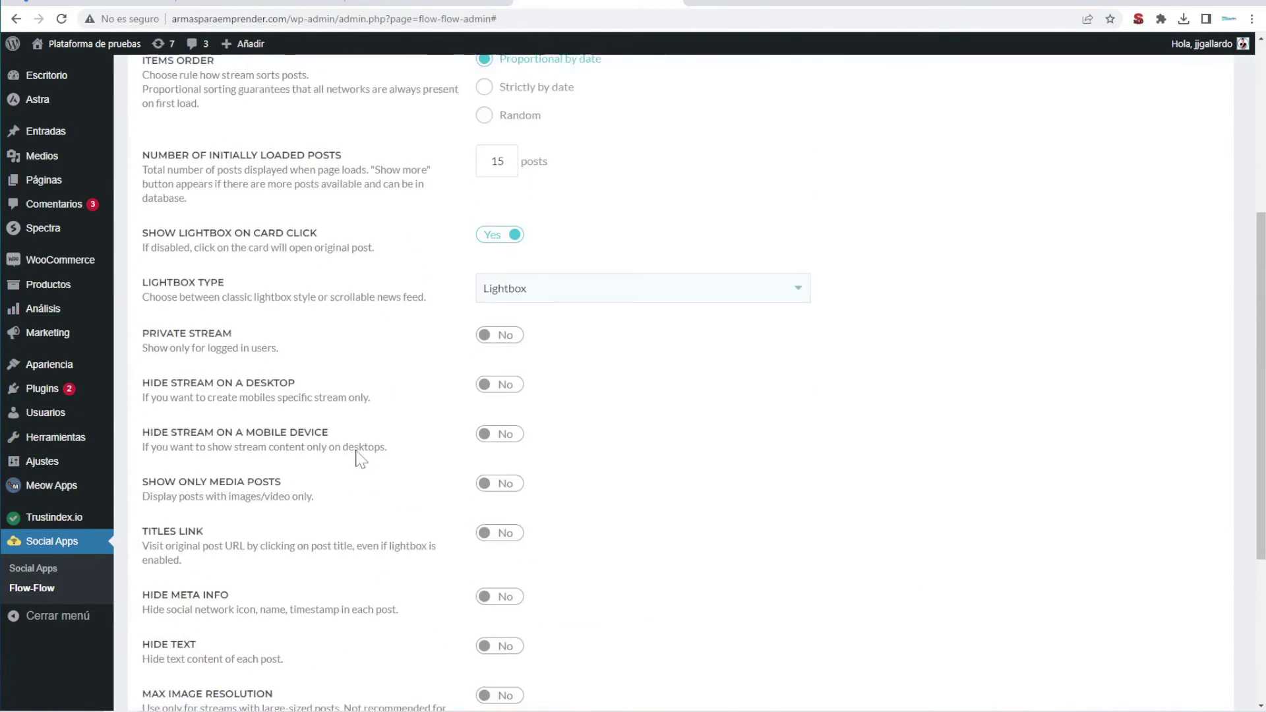
scroll(359, 458, "up", 2)
scroll(270, 501, "up", 2)
scroll(277, 491, "up", 1)
scroll(422, 481, "down", 3)
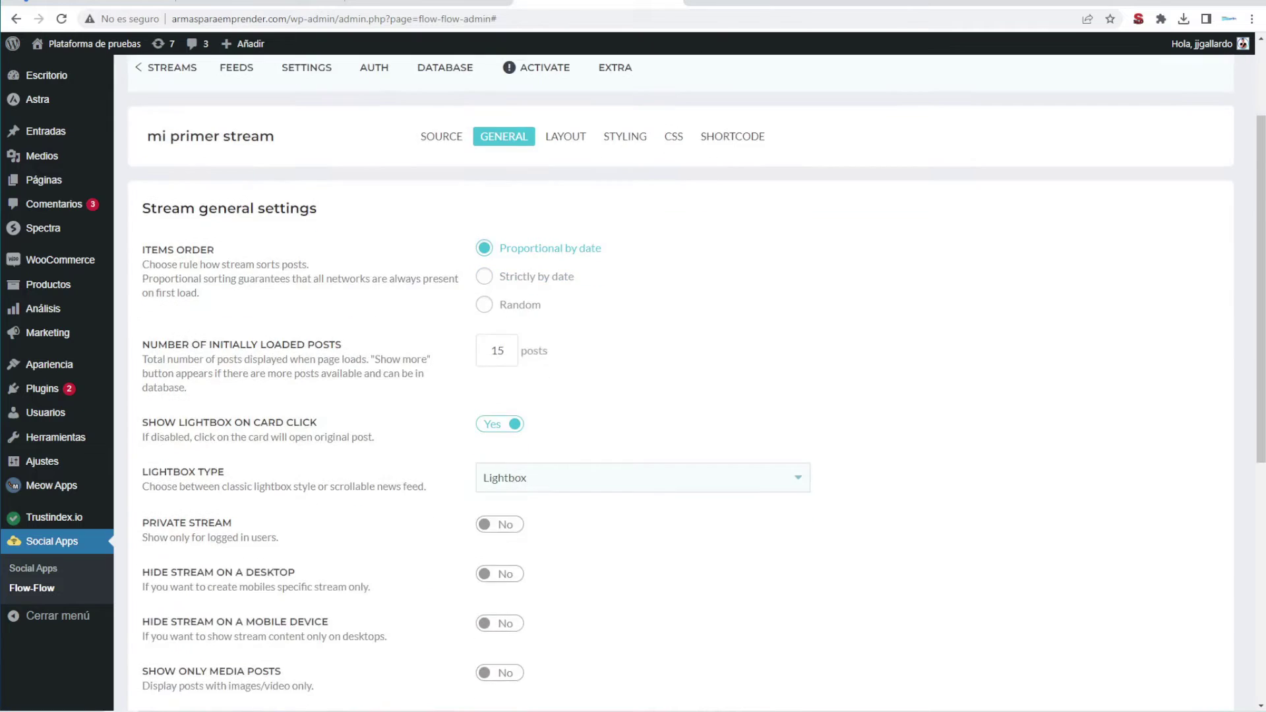
scroll(706, 534, "up", 2)
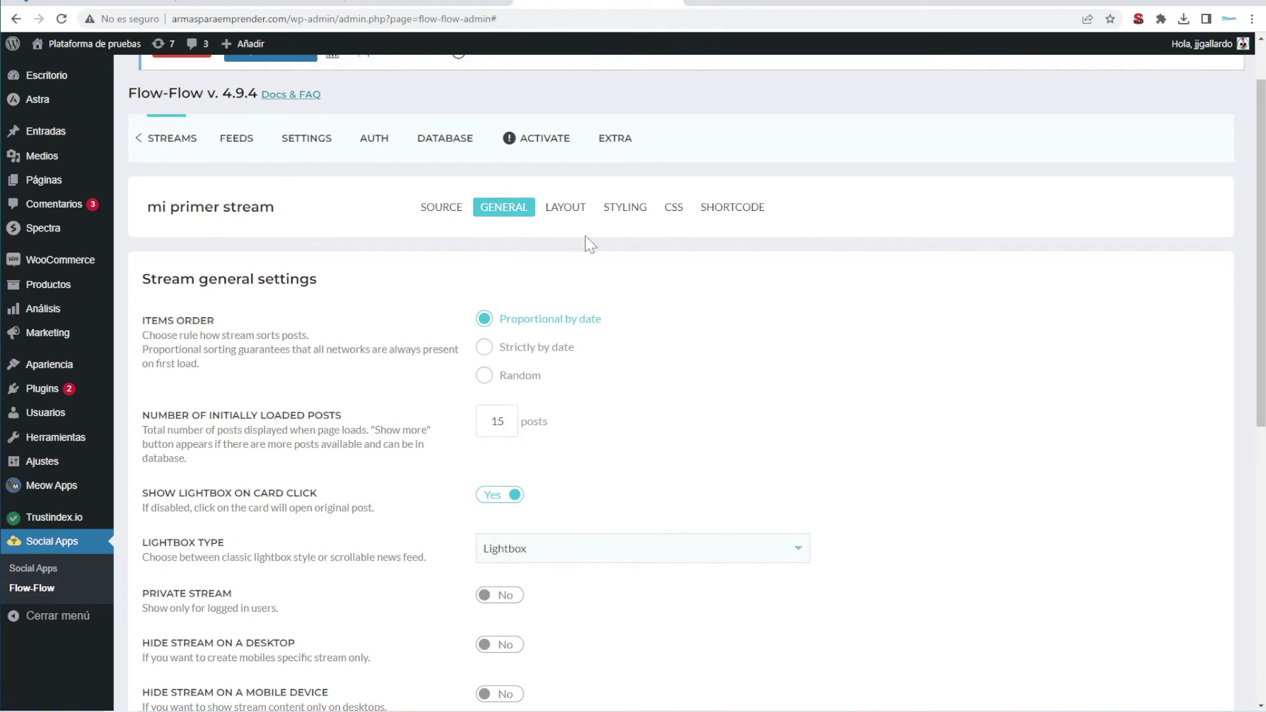
Try the Grid, Justified, Wall and Carousel layouts for the stream and return to Masonry
left_click(568, 211)
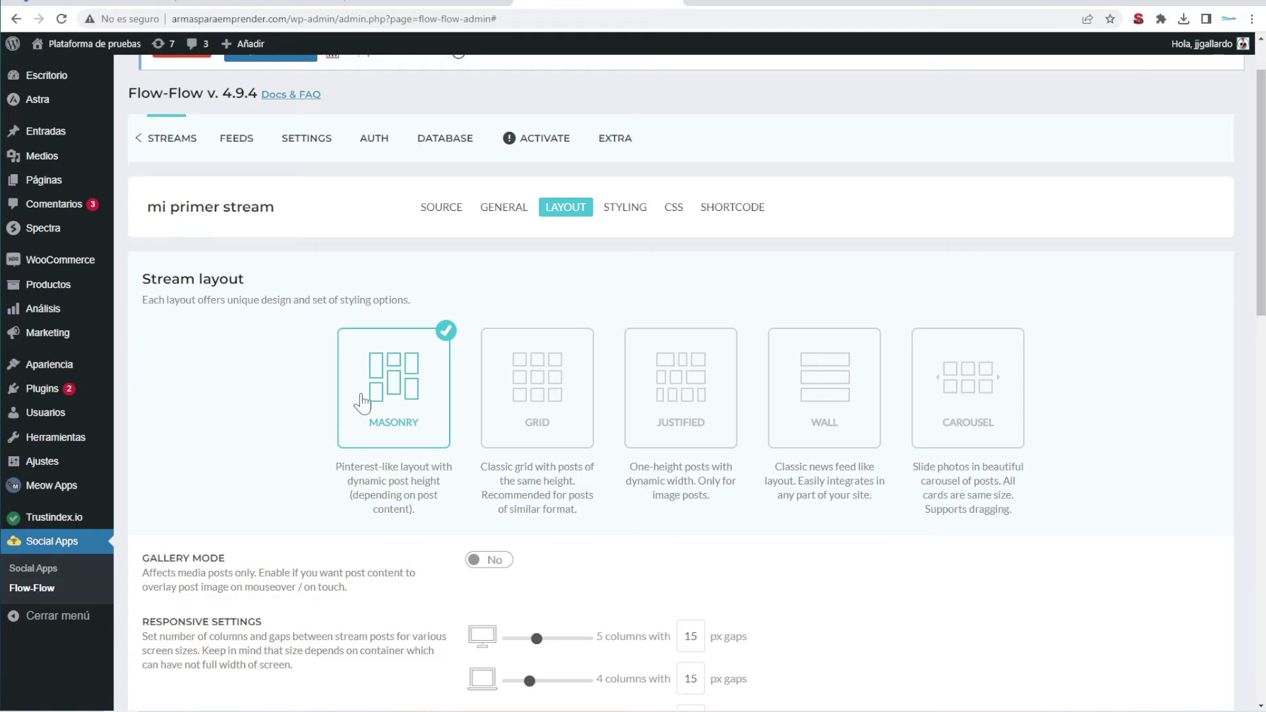
left_click(543, 425)
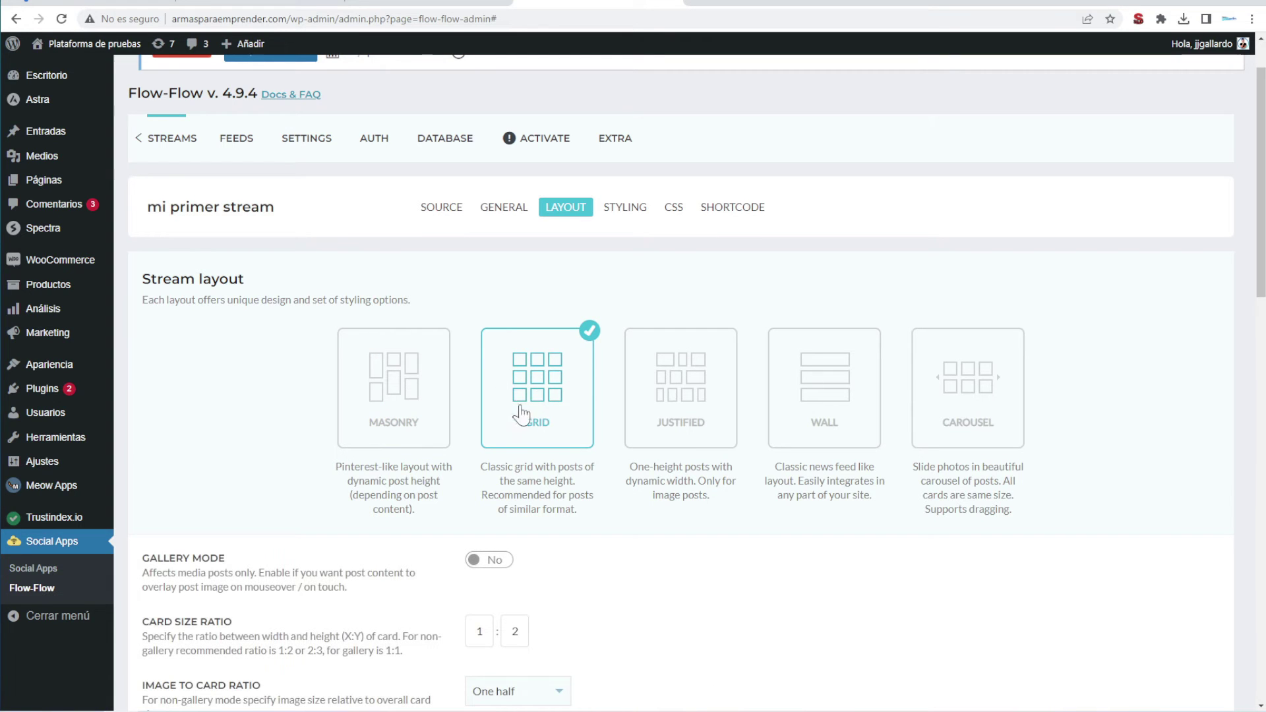
left_click(702, 389)
left_click(857, 414)
left_click(969, 407)
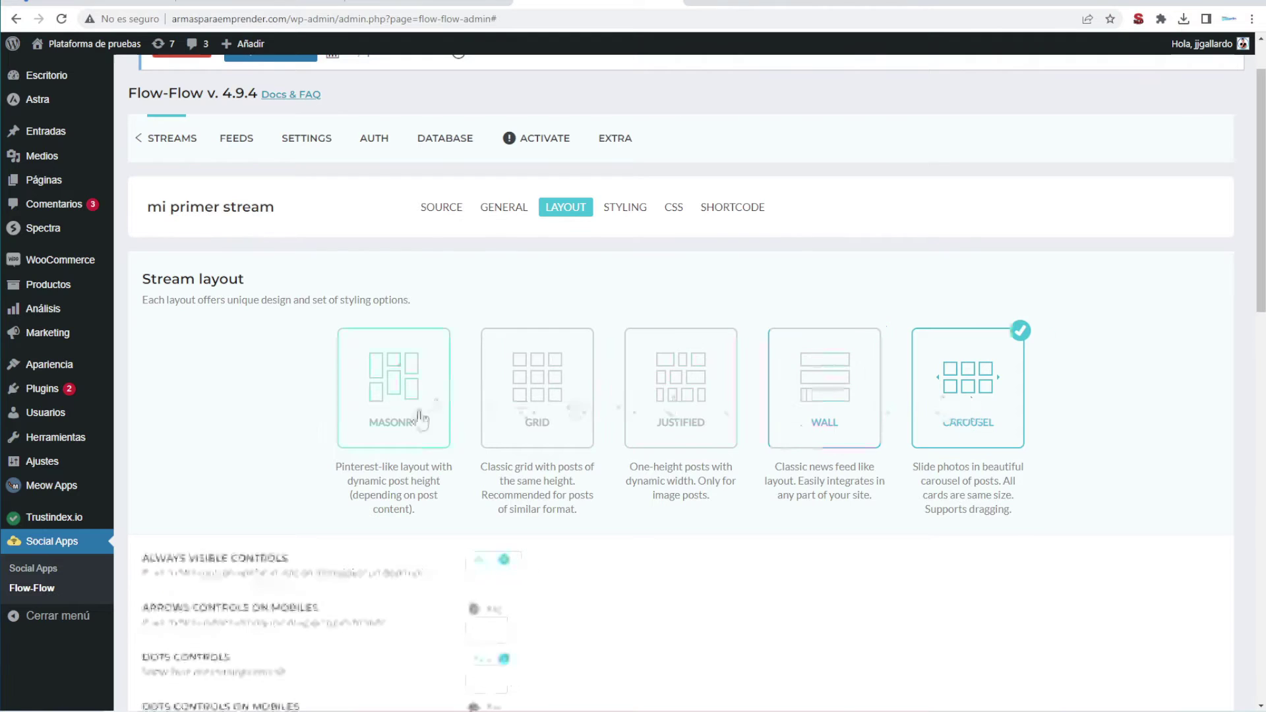
left_click(409, 396)
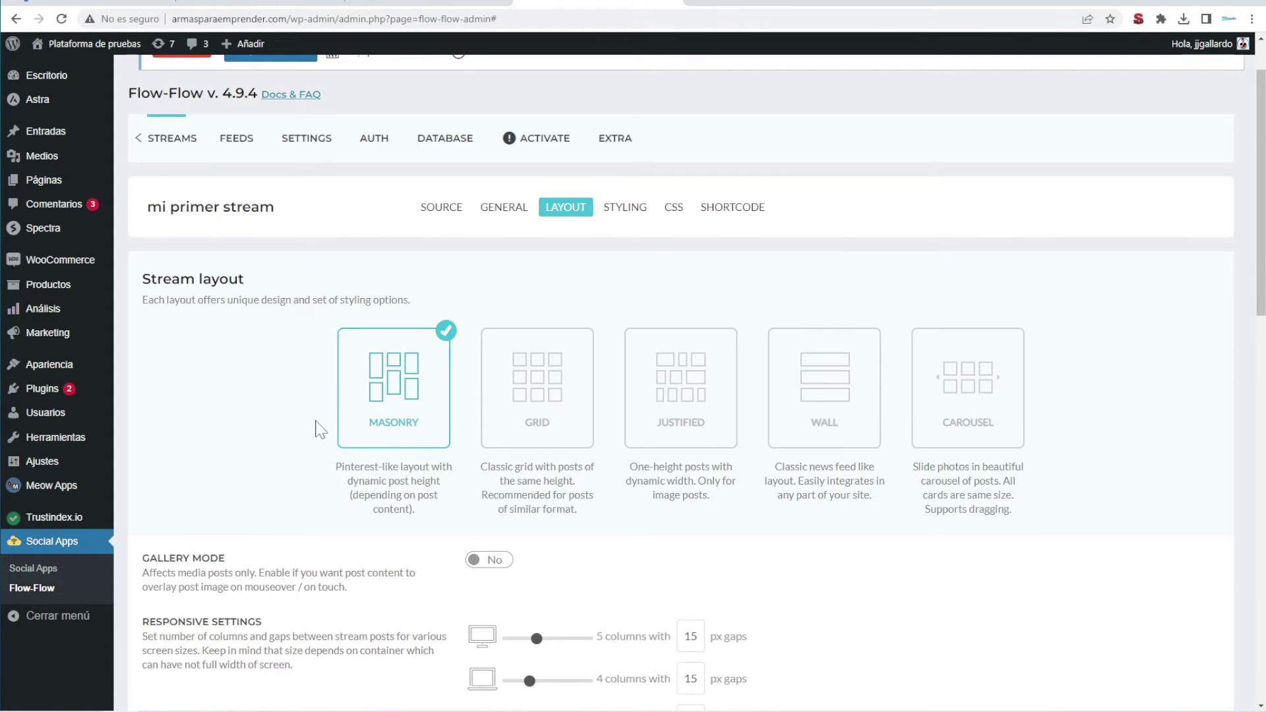
Save the stream's Masonry layout after reviewing its responsive settings and layout design settings
scroll(317, 446, "down", 5)
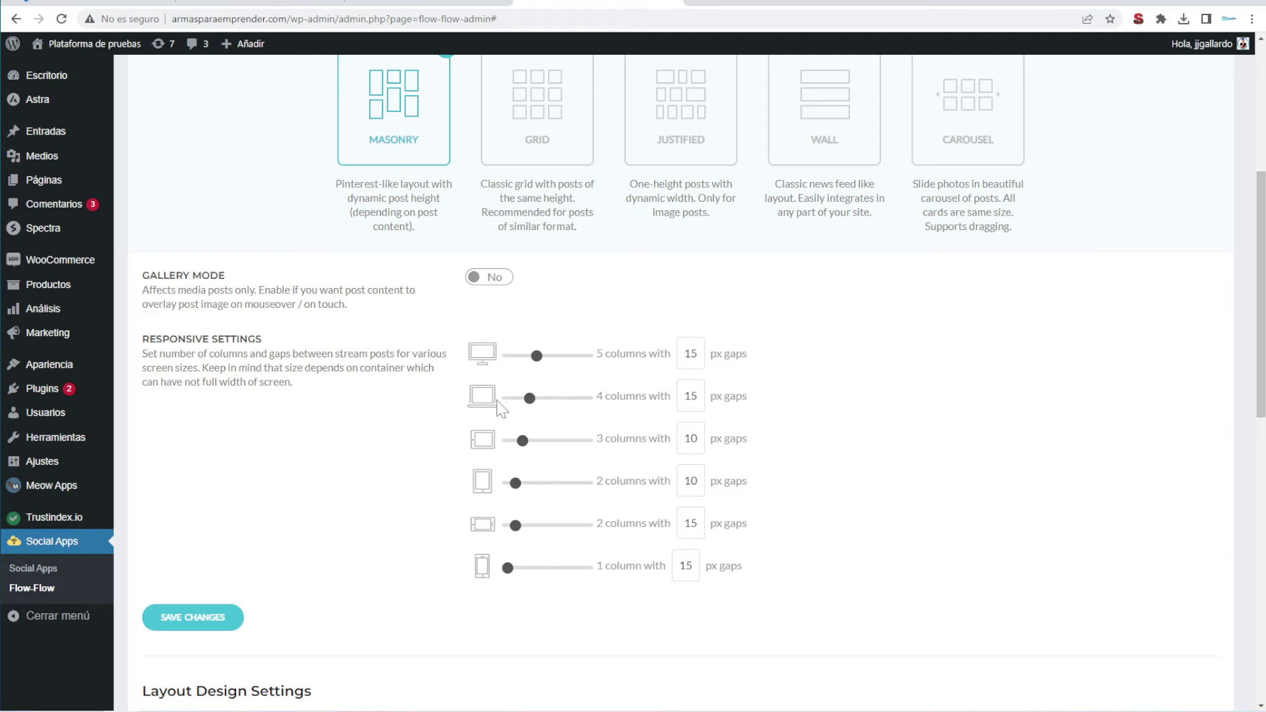
scroll(525, 336, "up", 3)
scroll(359, 410, "down", 12)
scroll(360, 411, "down", 2)
scroll(600, 230, "up", 6)
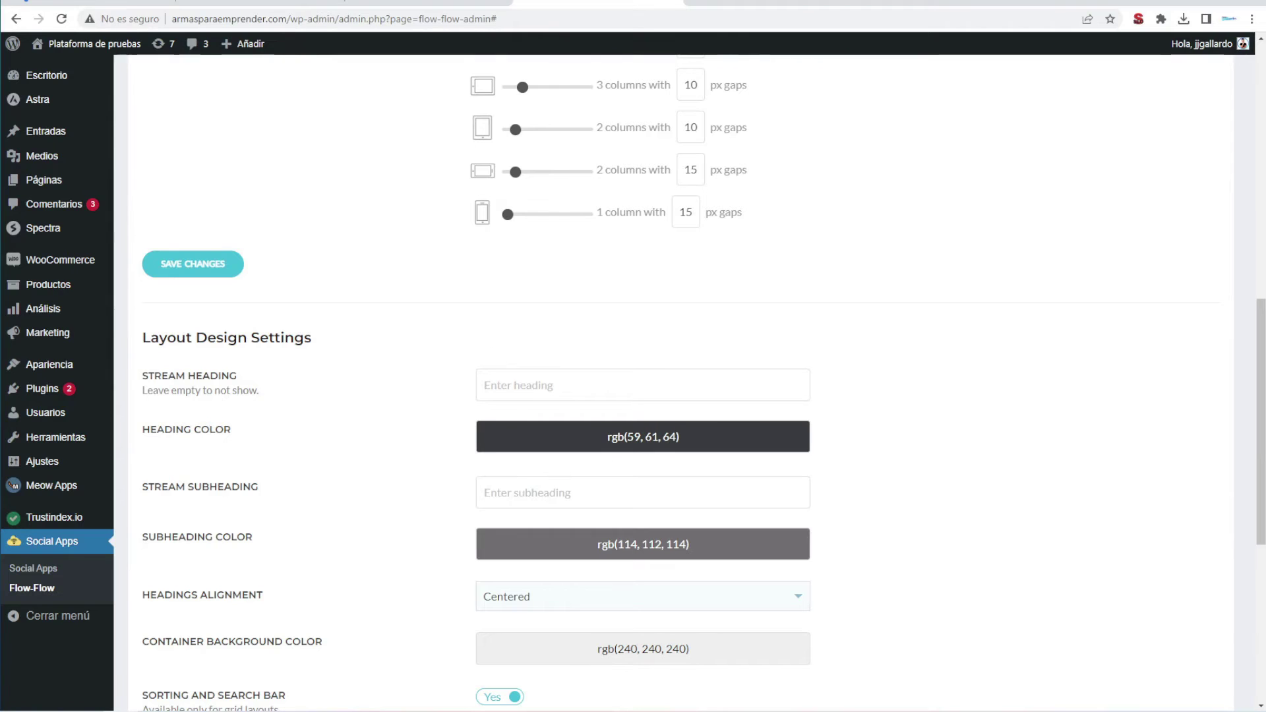
scroll(473, 431, "down", 2)
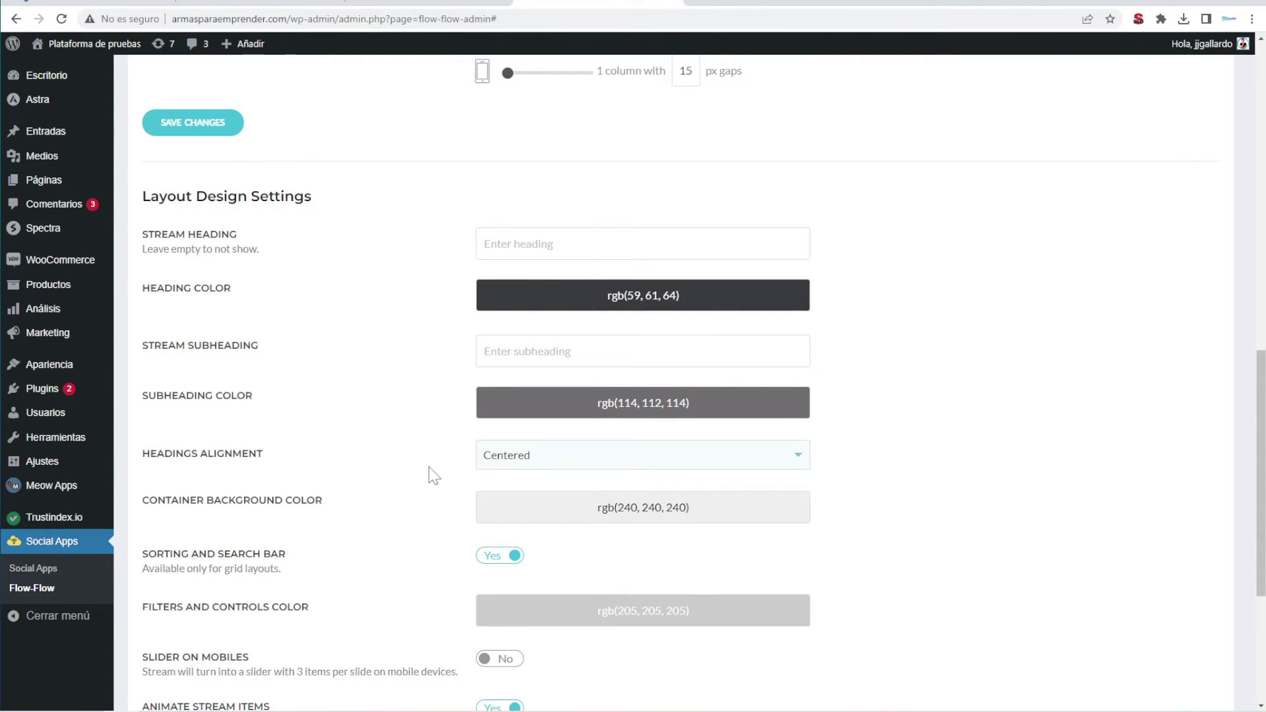
scroll(440, 476, "down", 4)
left_click(201, 494)
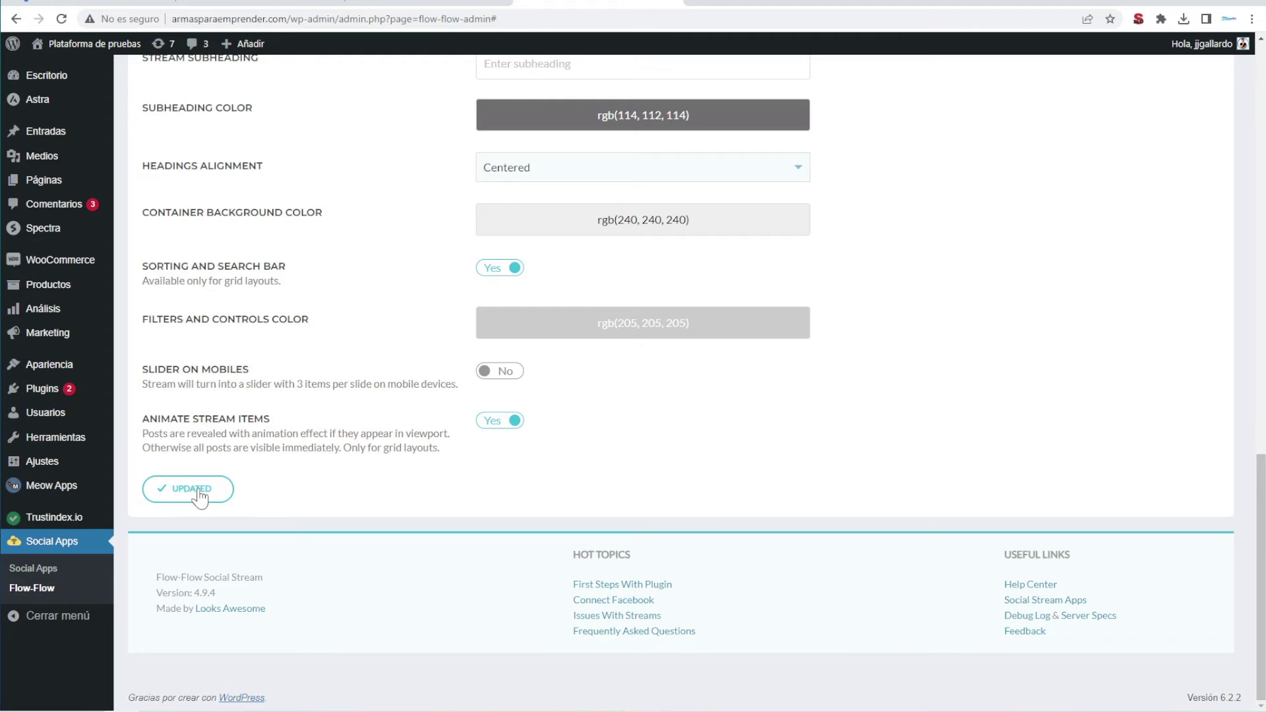
Review the stream's grid card styling options and its custom CSS field
scroll(394, 489, "up", 15)
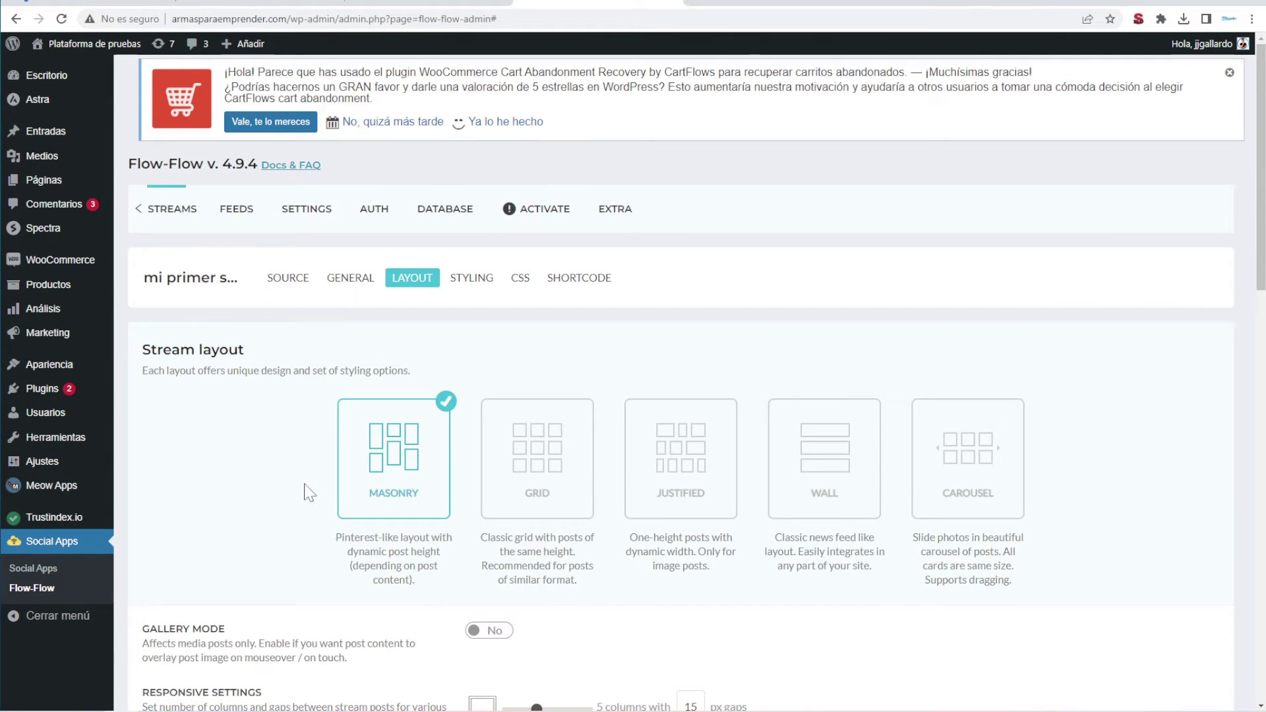
left_click(470, 285)
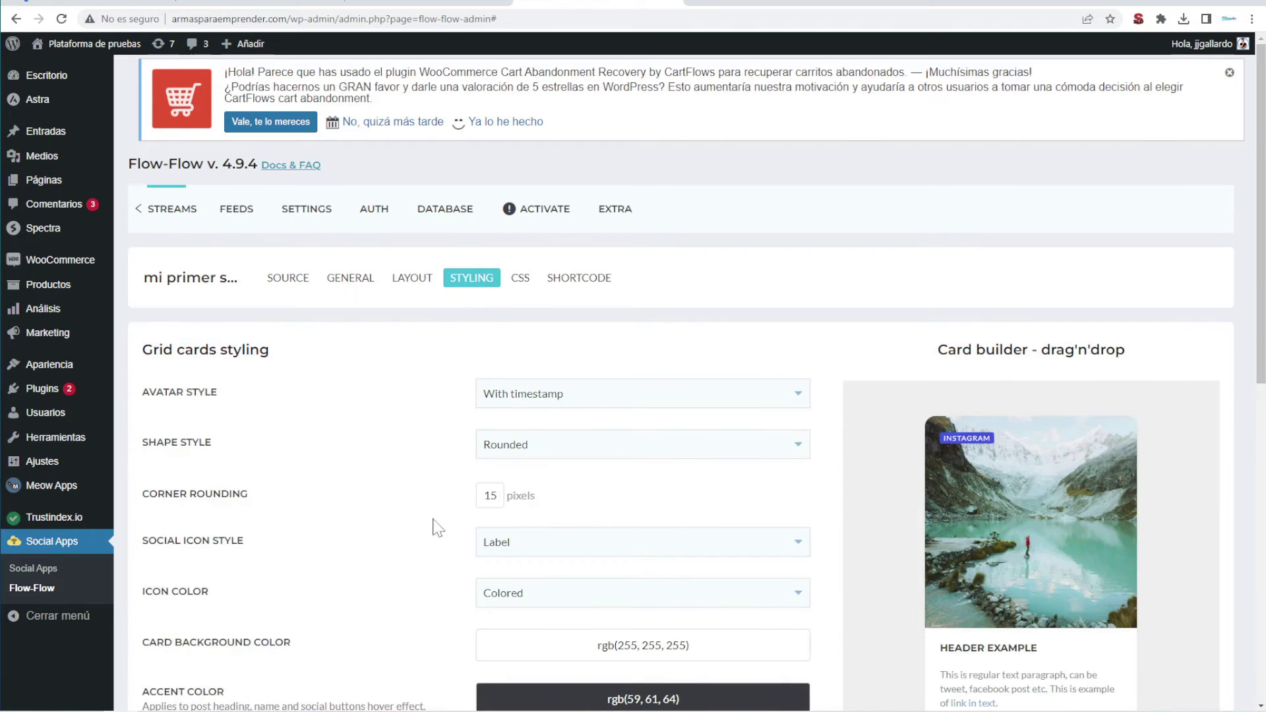
left_click(524, 284)
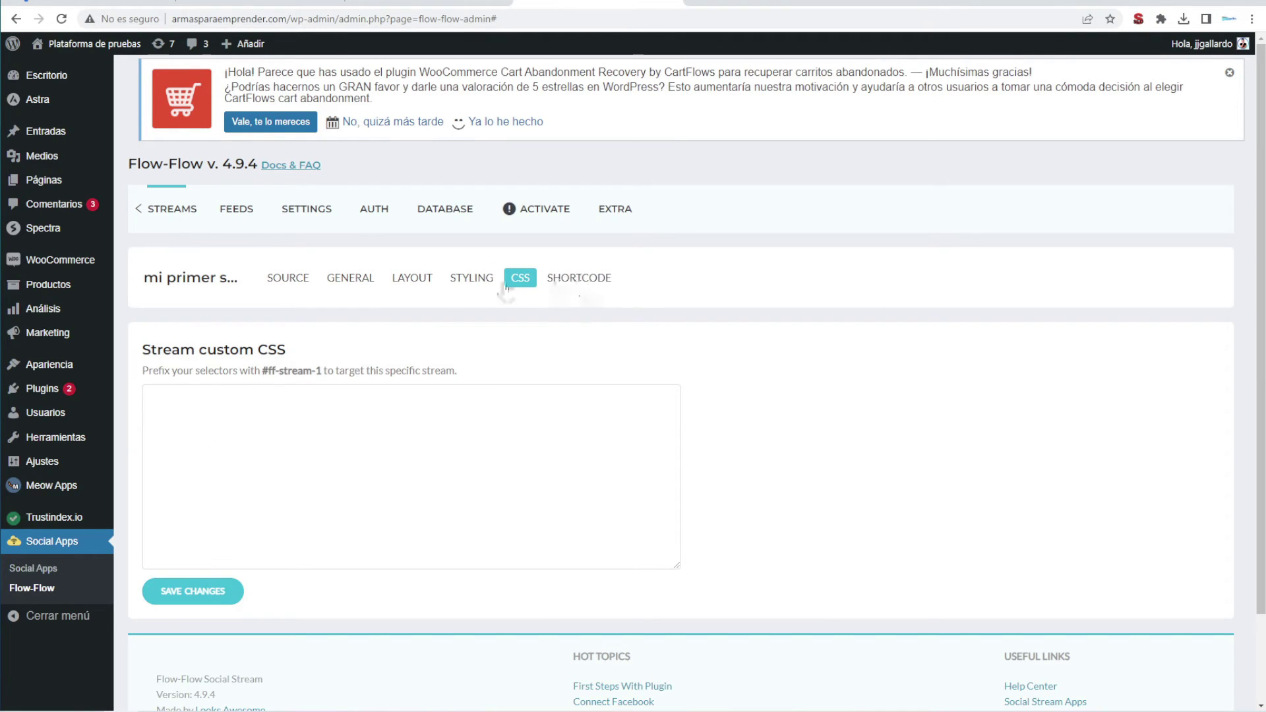
left_click(470, 280)
scroll(433, 524, "down", 6)
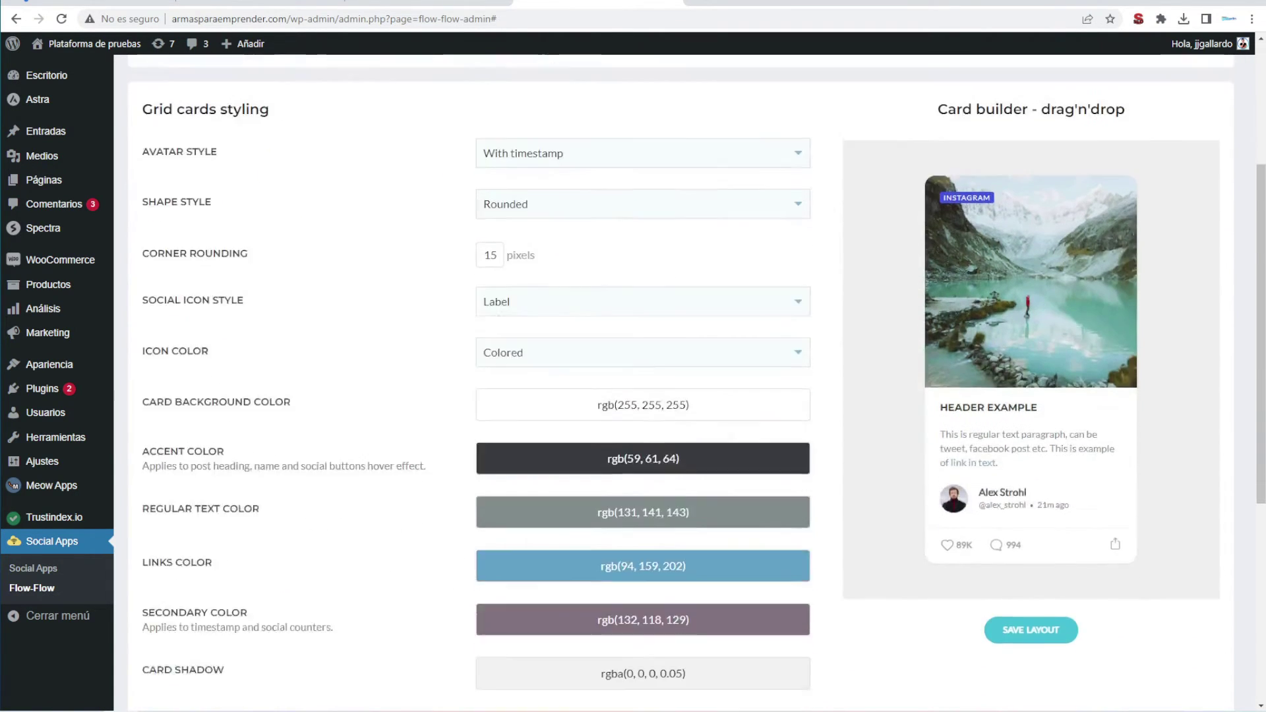
scroll(409, 350, "up", 6)
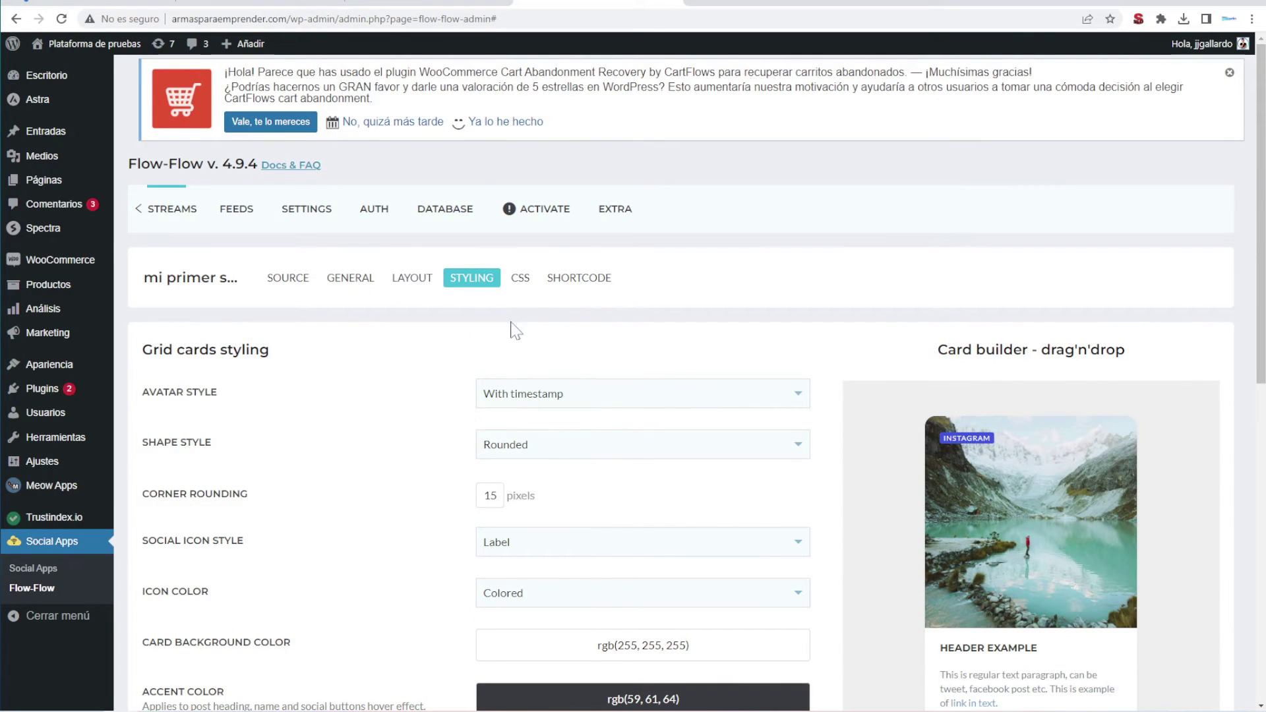
Copy the shortcode [ff id="1"] of the stream "mi primer stream"
left_click(581, 281)
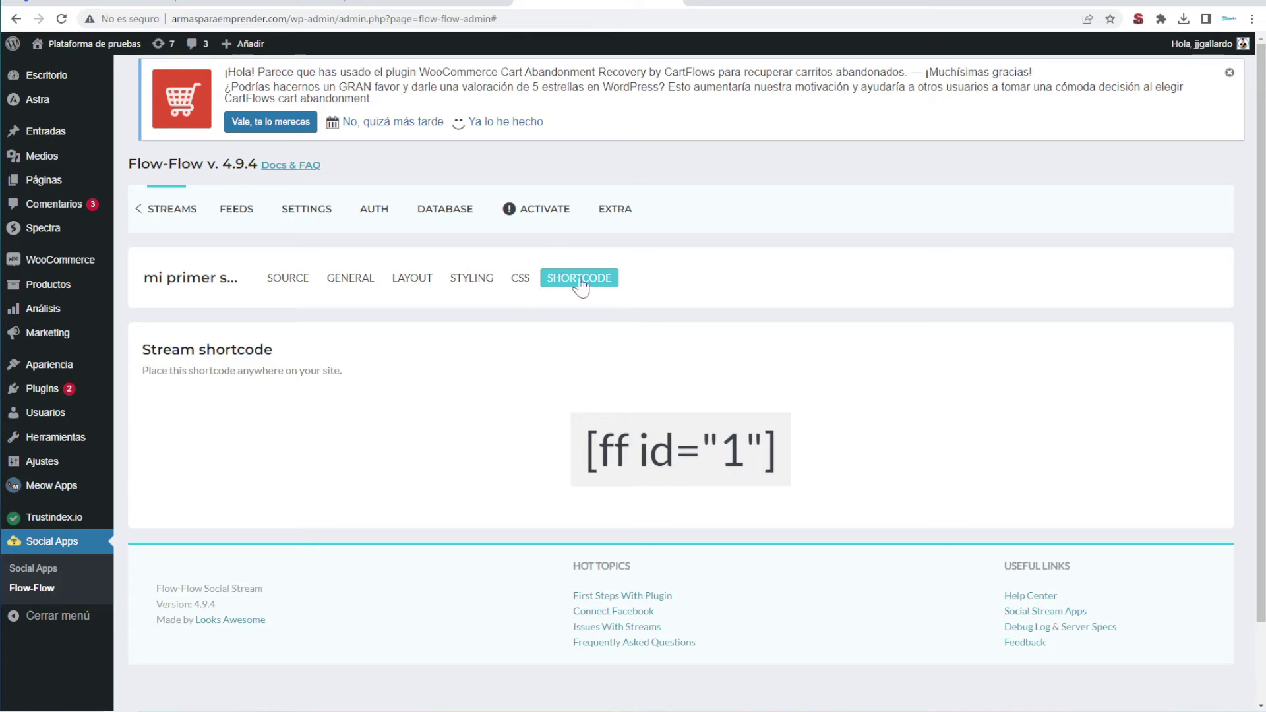
left_click_drag(586, 454, 802, 464)
right_click(738, 446)
left_click(758, 456)
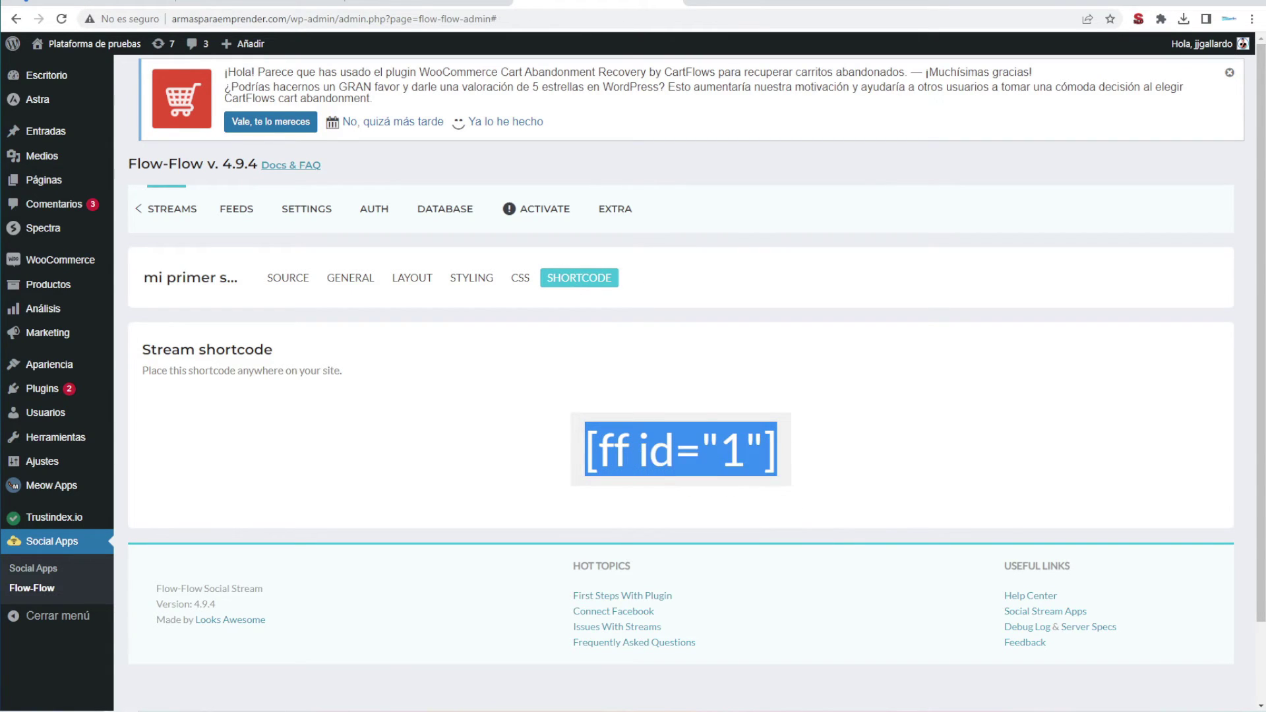
Open the site's home page in a new tab and edit it at the Best Selling Products section
right_click(99, 44)
left_click(165, 53)
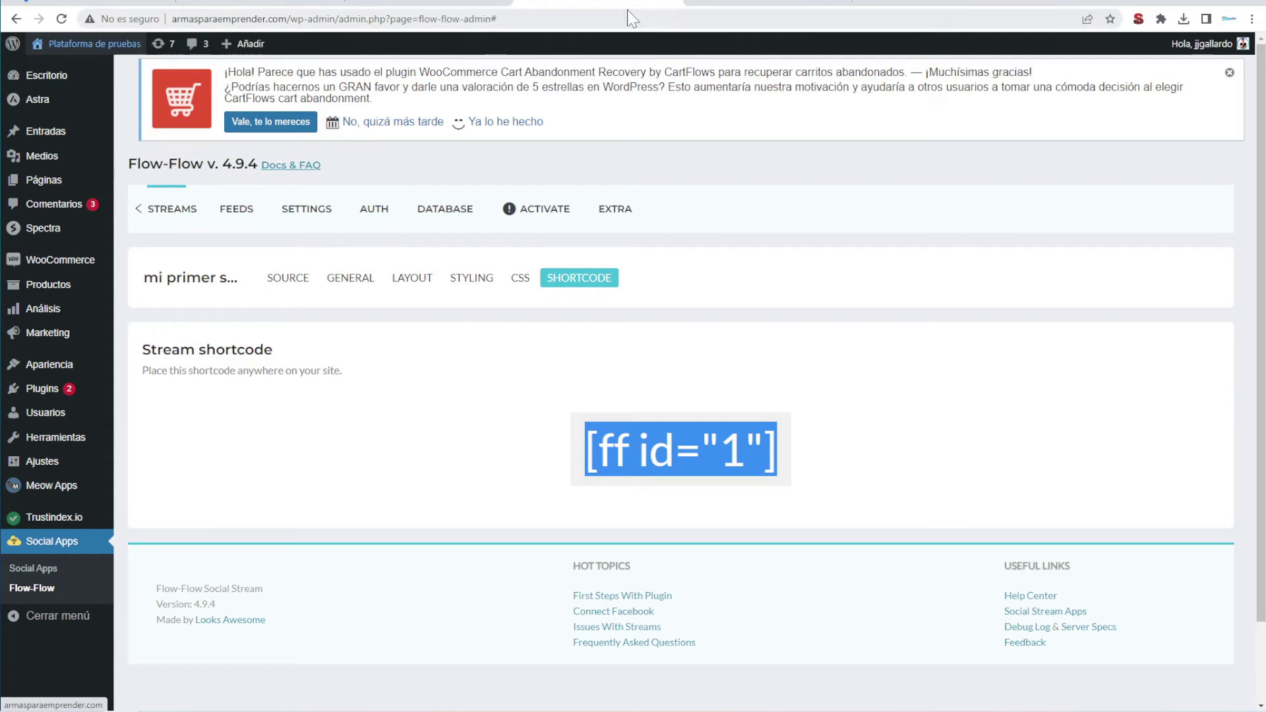
left_click(709, 3)
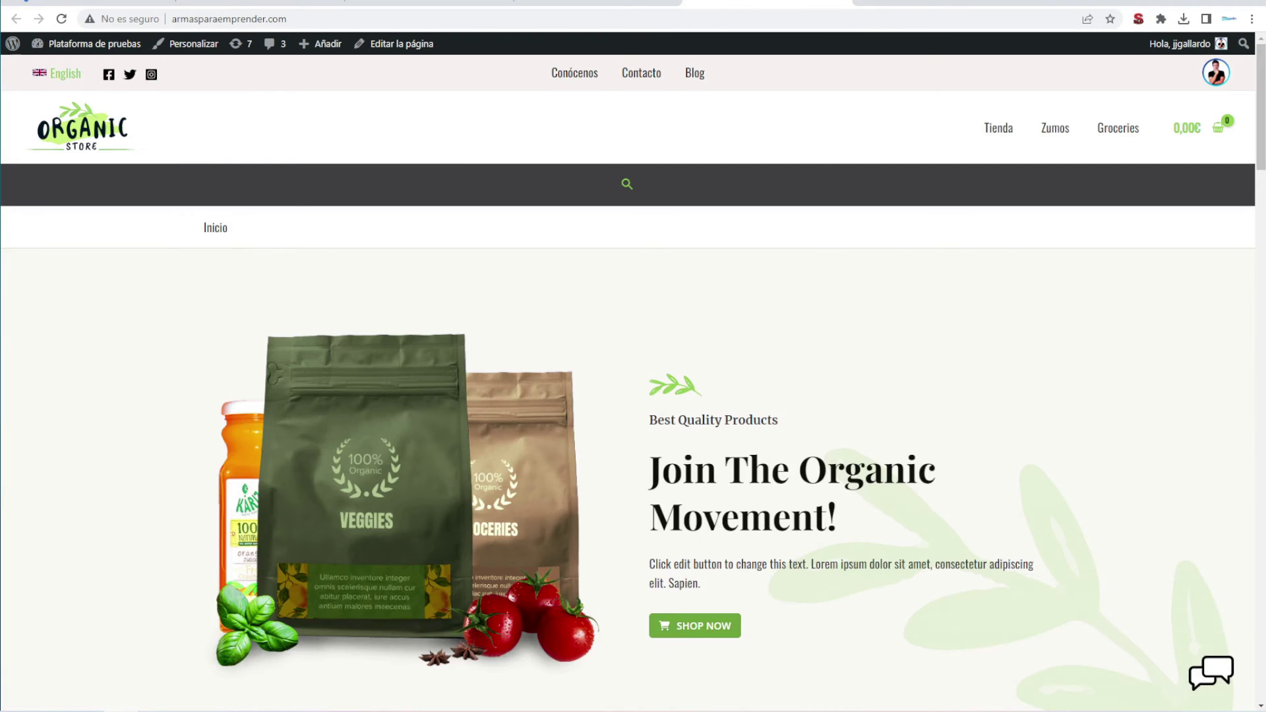
scroll(643, 488, "down", 4)
scroll(645, 499, "up", 5)
left_click(402, 45)
scroll(718, 365, "down", 10)
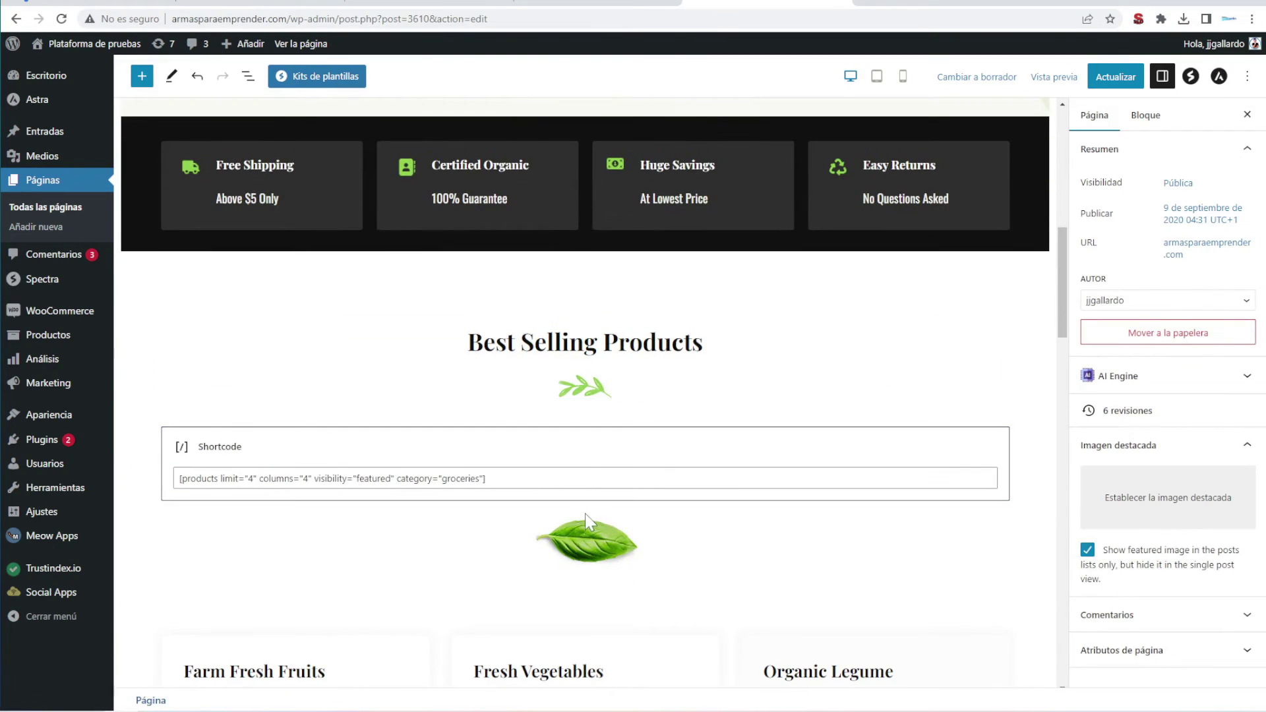
Add a Shortcode block containing [ff id="1"] below the Best Selling Products shortcode and update the page
left_click(937, 498)
left_click(997, 516)
left_click(1001, 493)
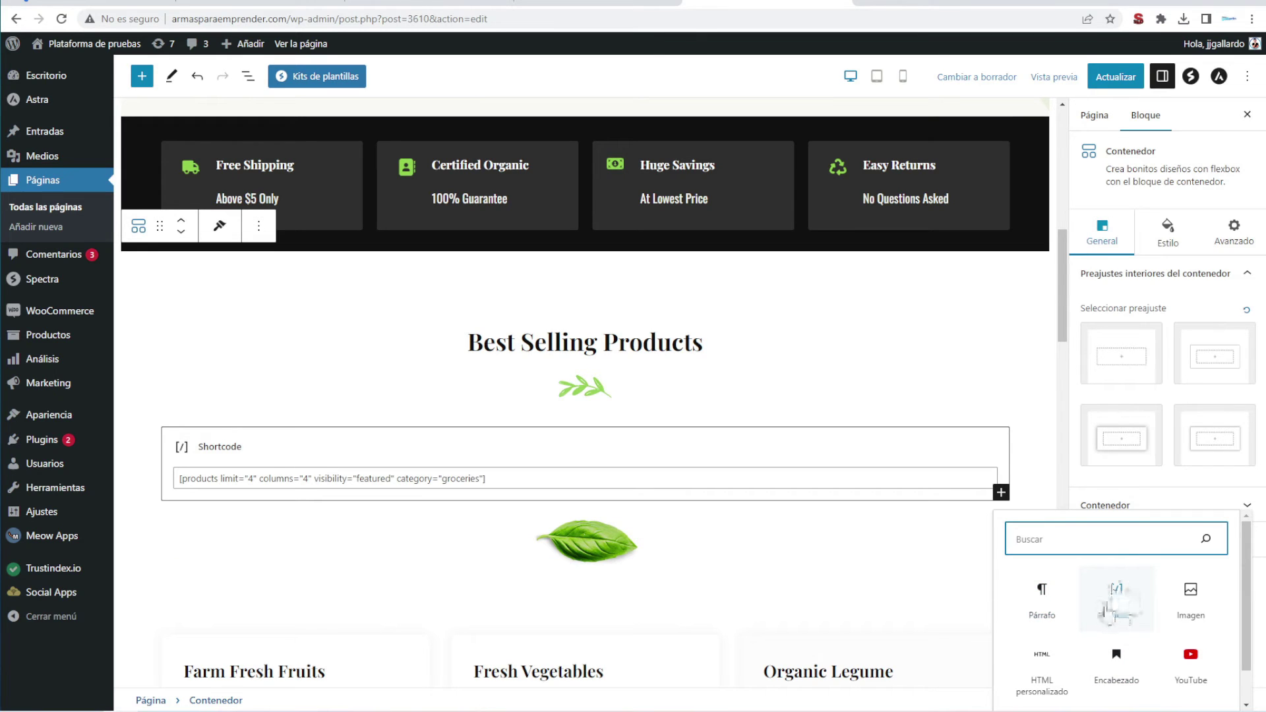
left_click(1132, 609)
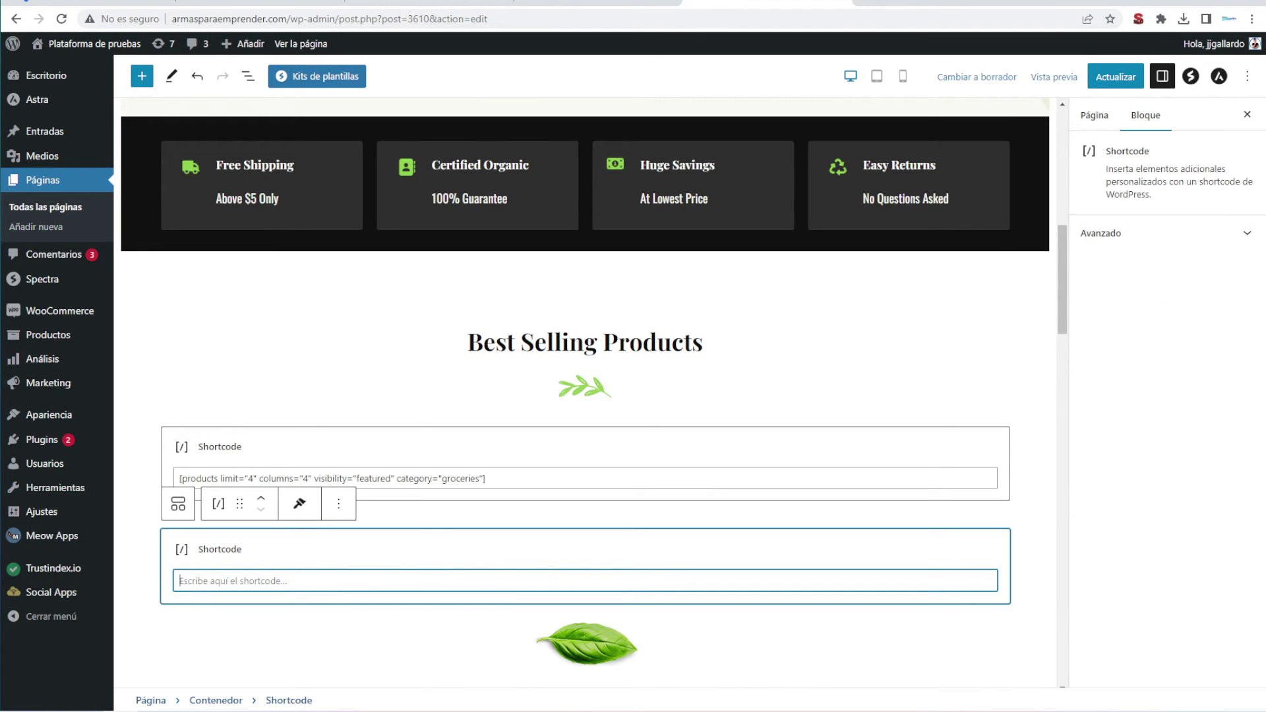
right_click(191, 581)
left_click(217, 471)
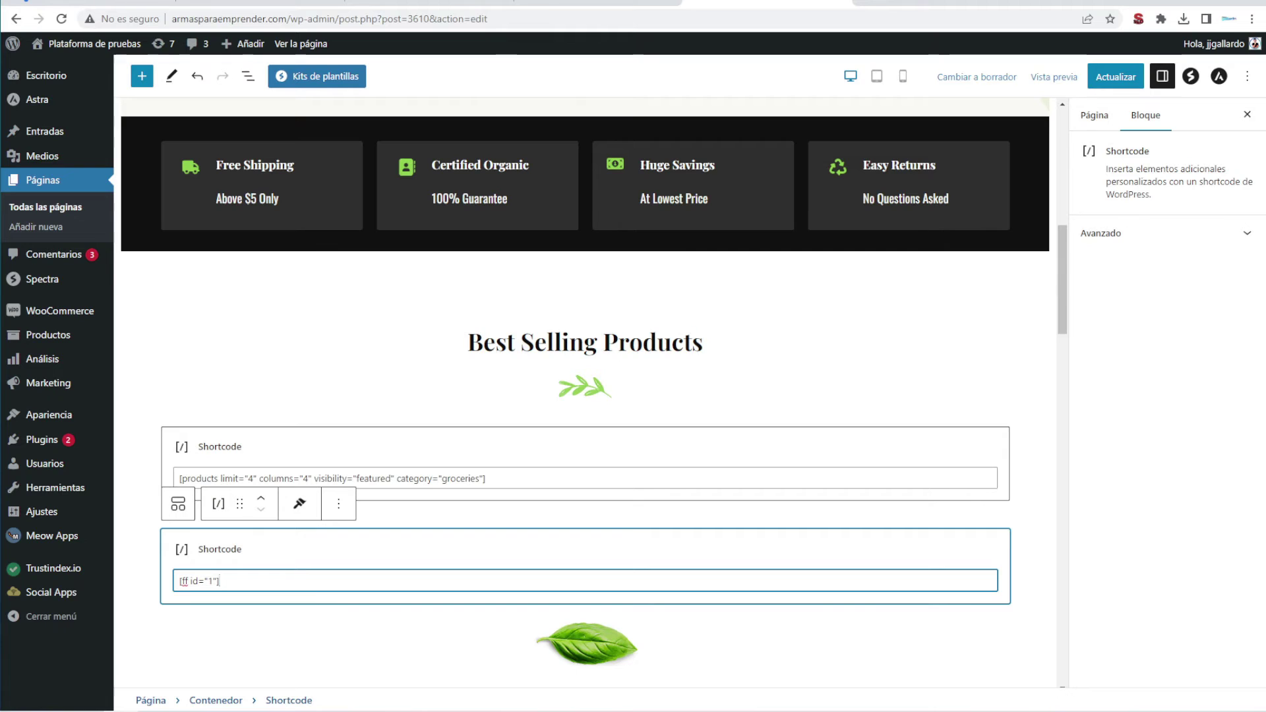
left_click(1116, 77)
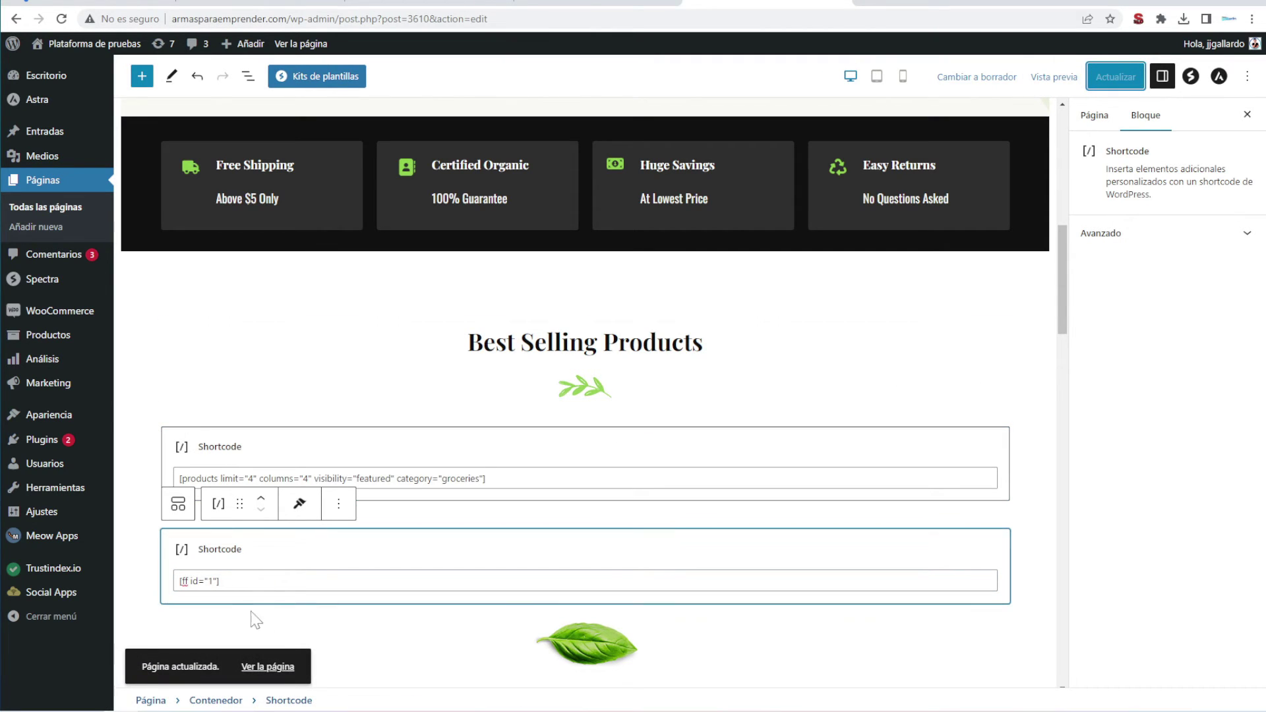
View the published home page and examine the embedded Instagram feed's cards below the Best Selling Products
left_click(267, 667)
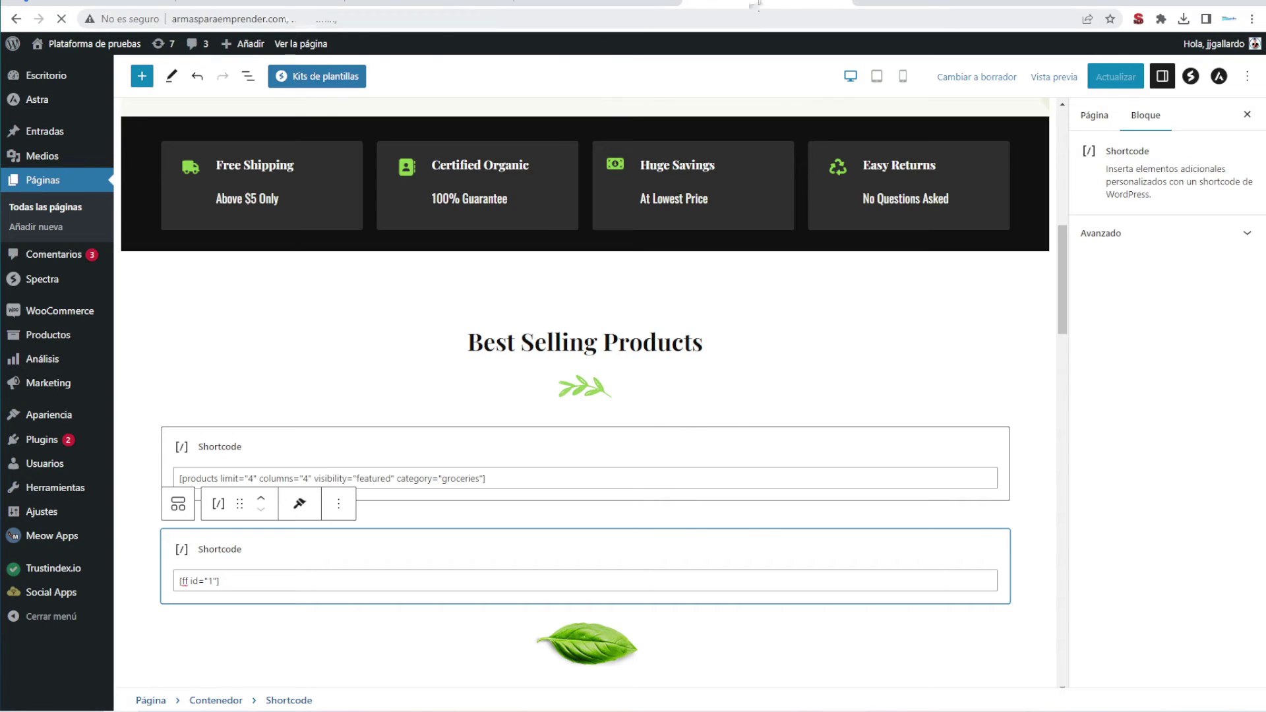
scroll(633, 240, "down", 5)
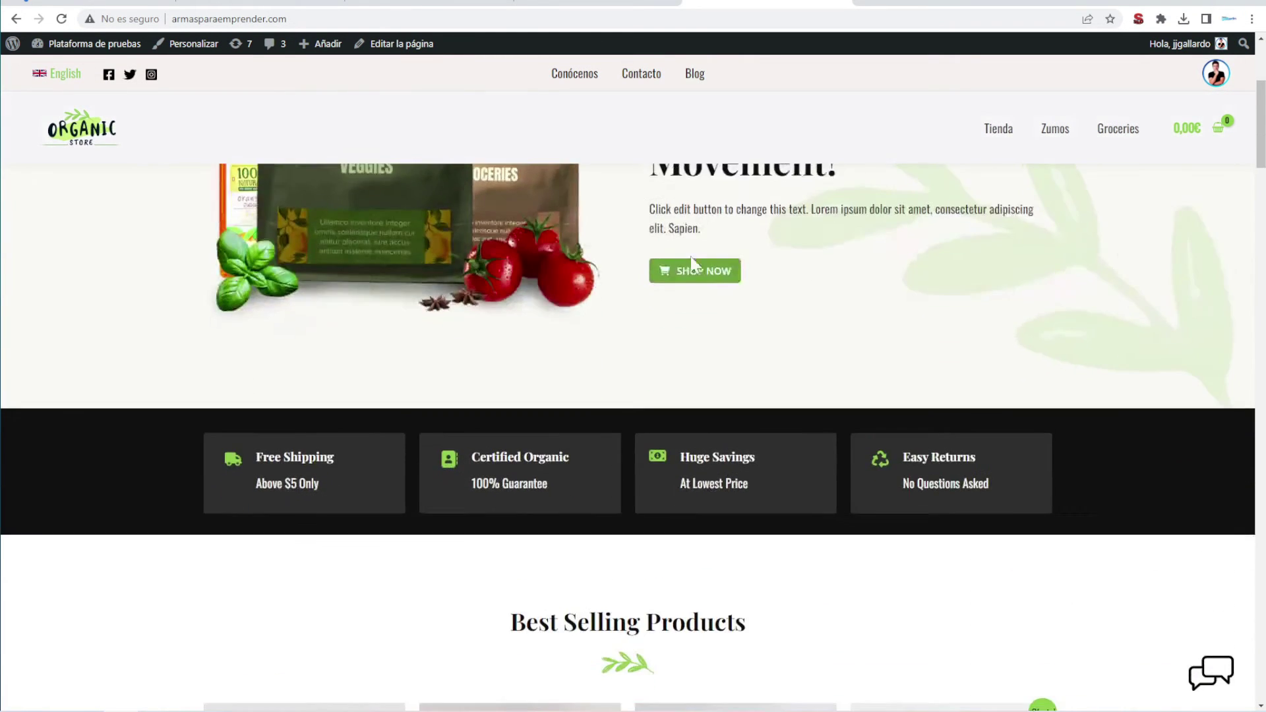
scroll(695, 265, "down", 10)
scroll(1040, 367, "down", 2)
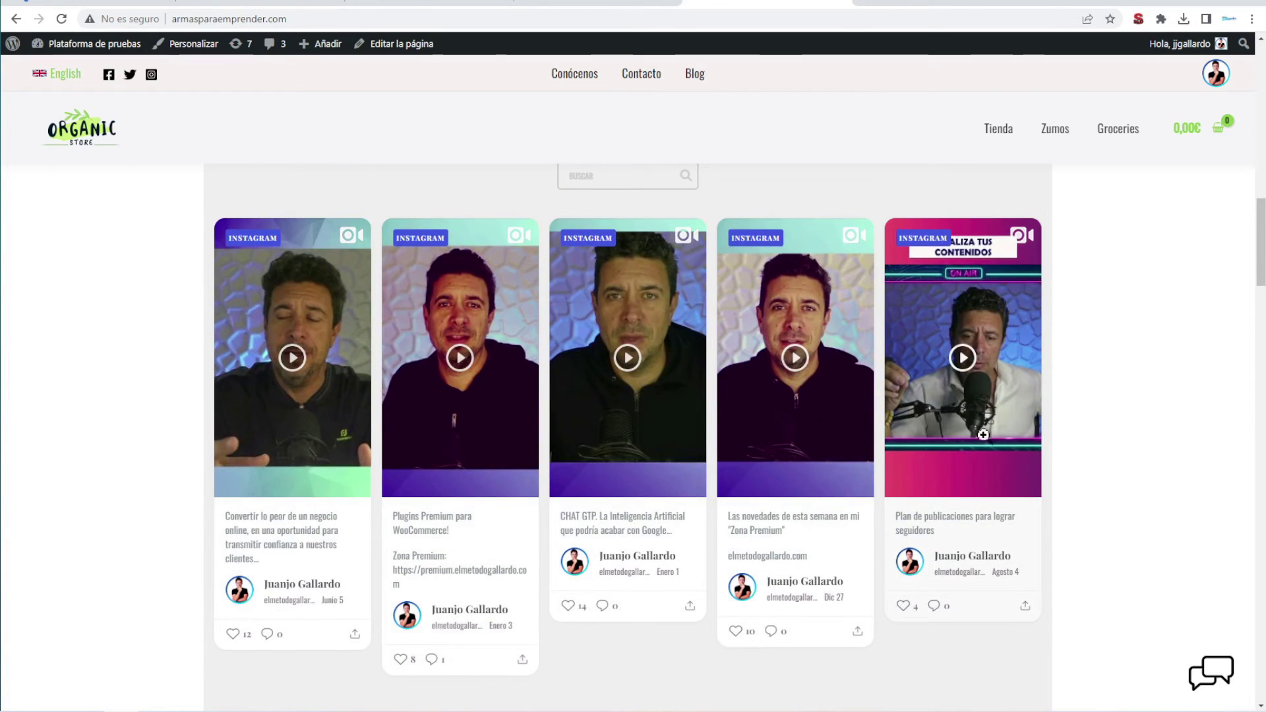
scroll(952, 431, "down", 1)
scroll(765, 567, "up", 1)
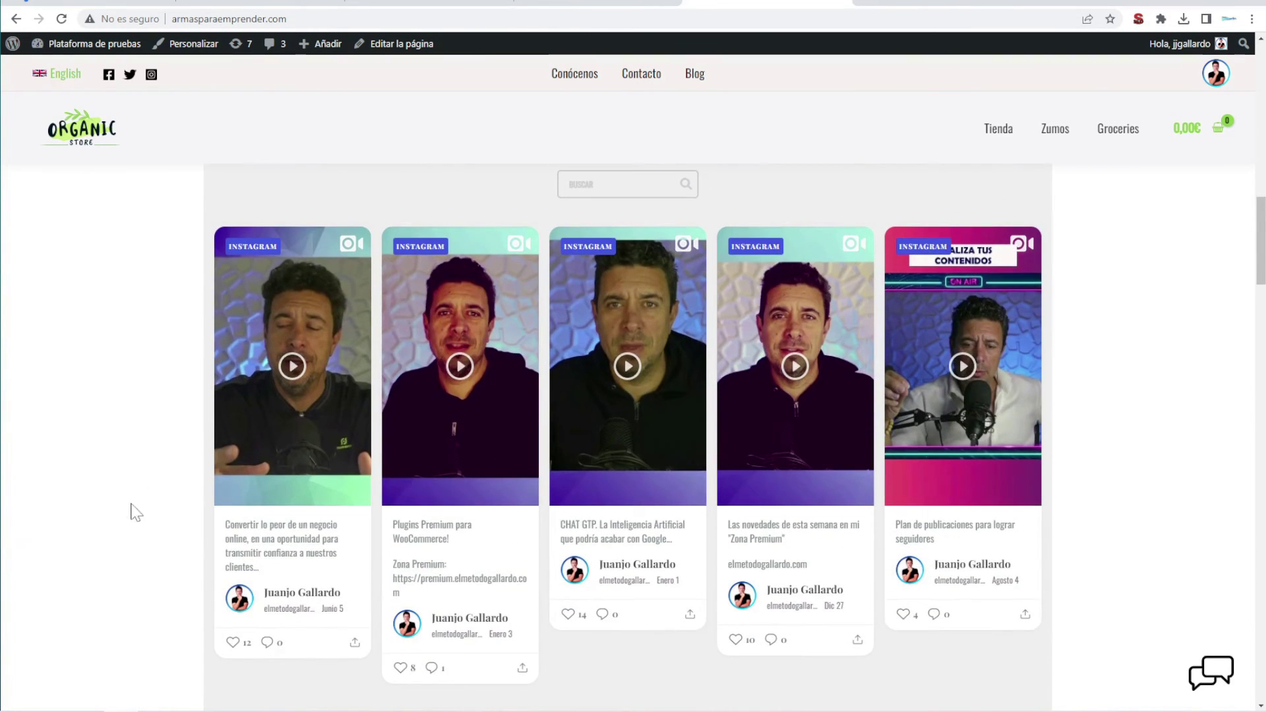
left_click_drag(1260, 262, 1262, 368)
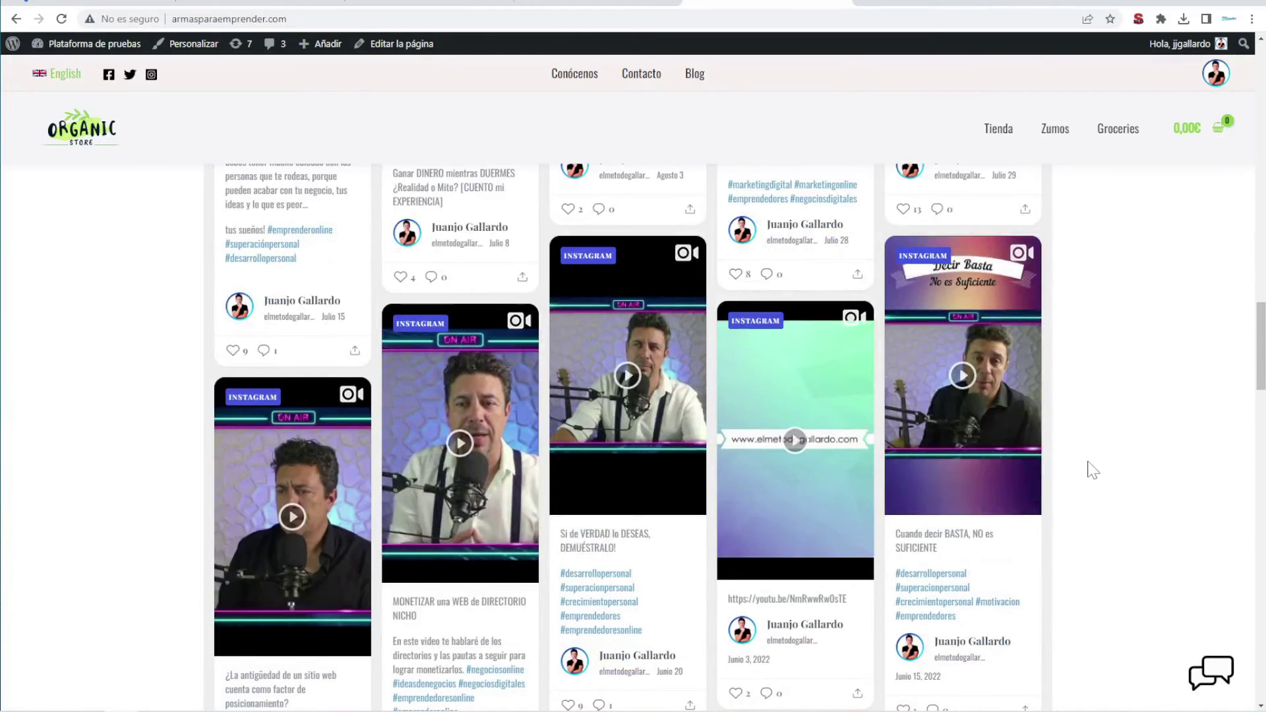
scroll(1174, 526, "down", 2)
scroll(1175, 526, "down", 5)
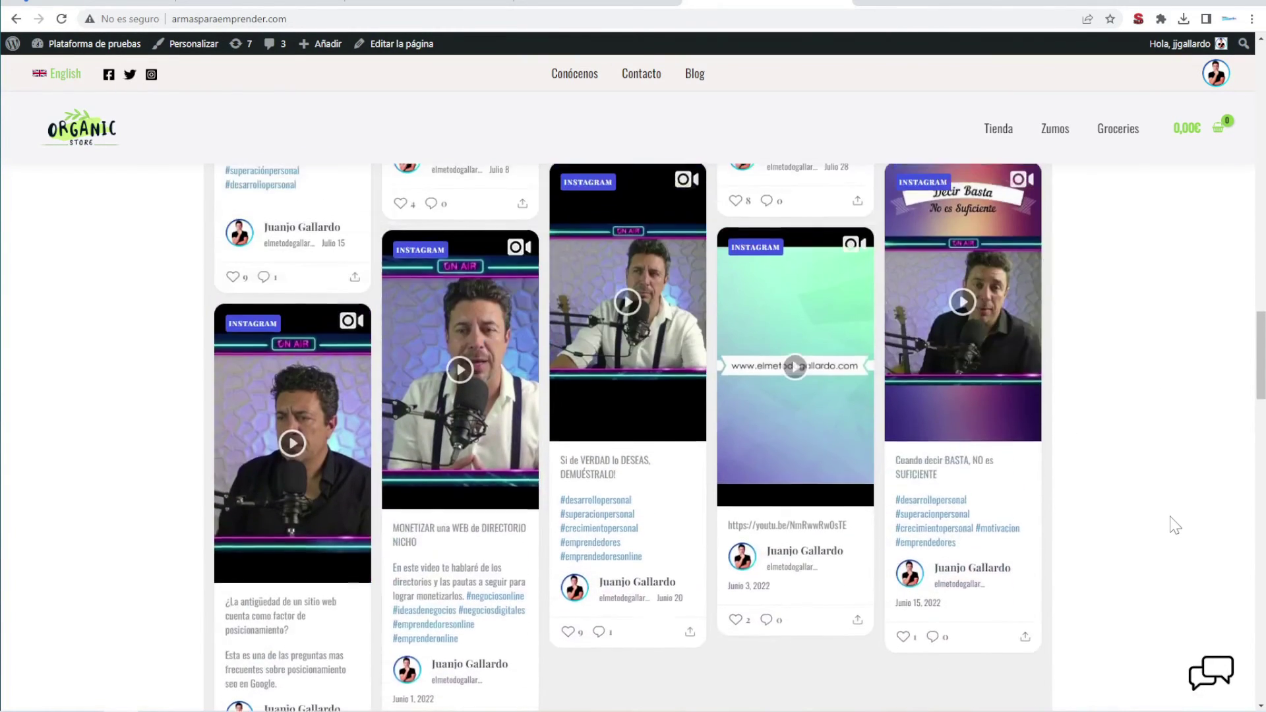
scroll(1175, 526, "up", 4)
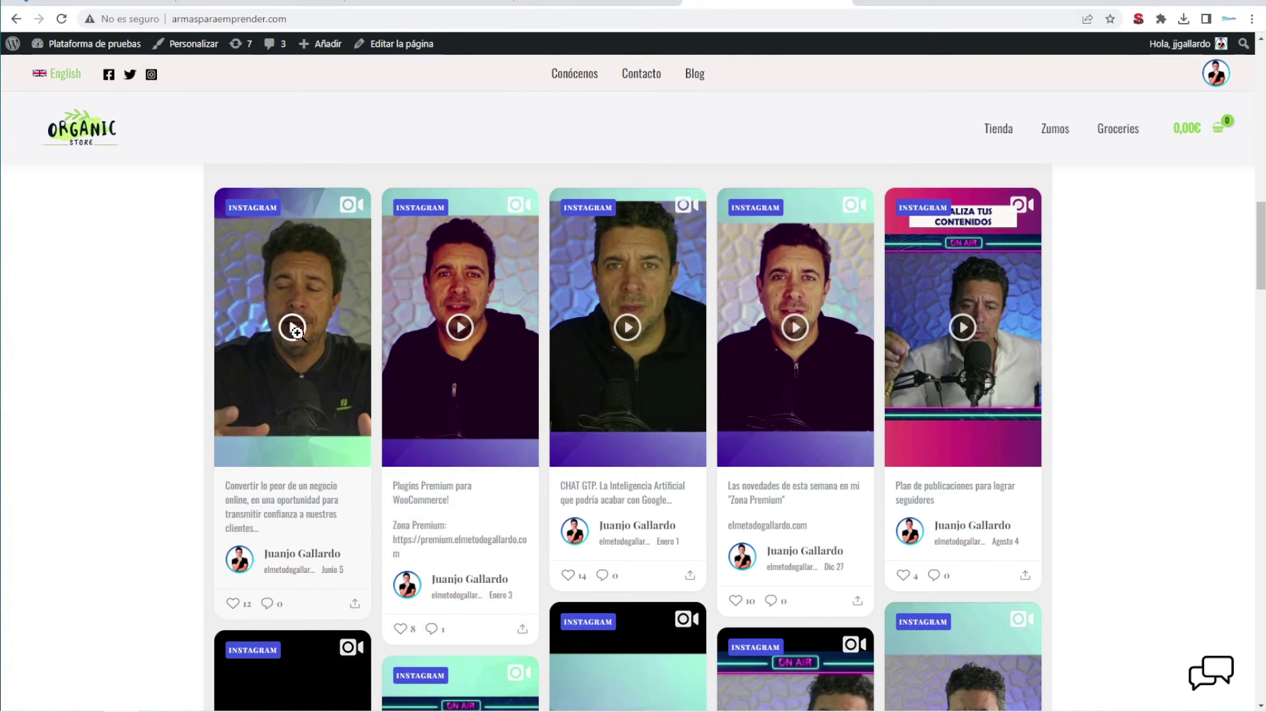
Open the "Plugins Premium para WooCommerce!" post in the lightbox, close it, and inspect the feed's search bar and cards
left_click(470, 381)
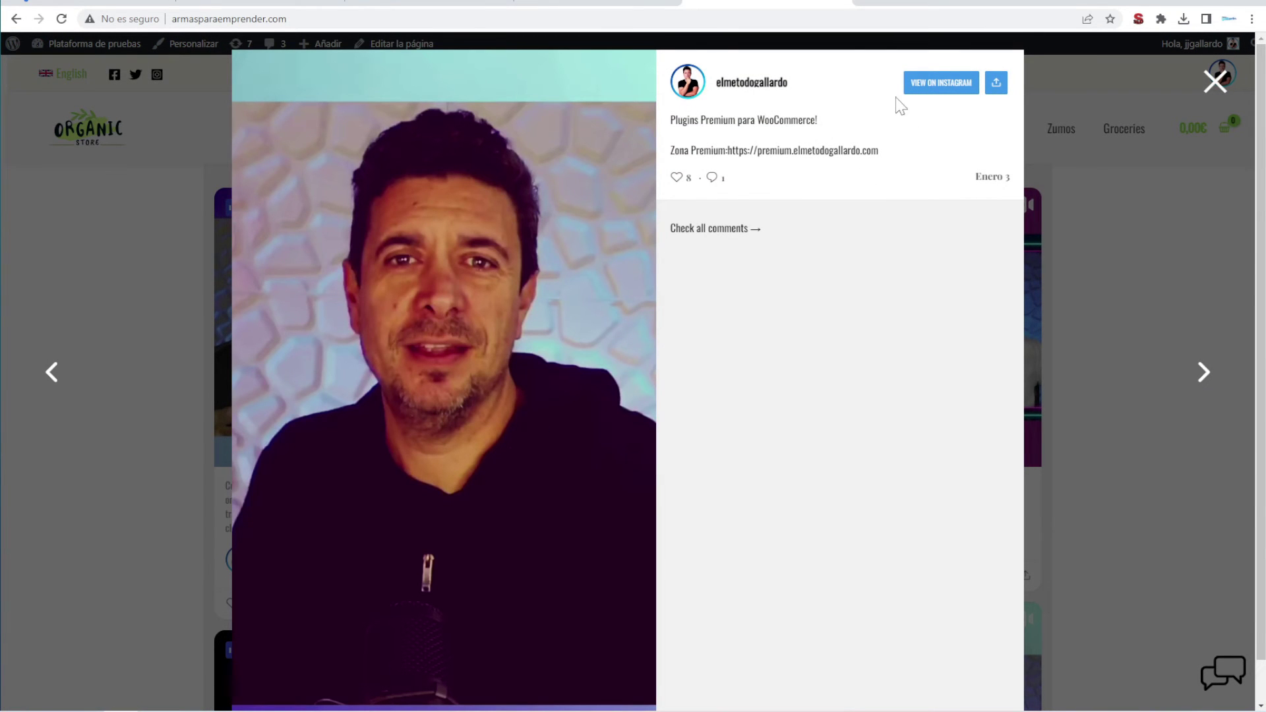
left_click(1214, 85)
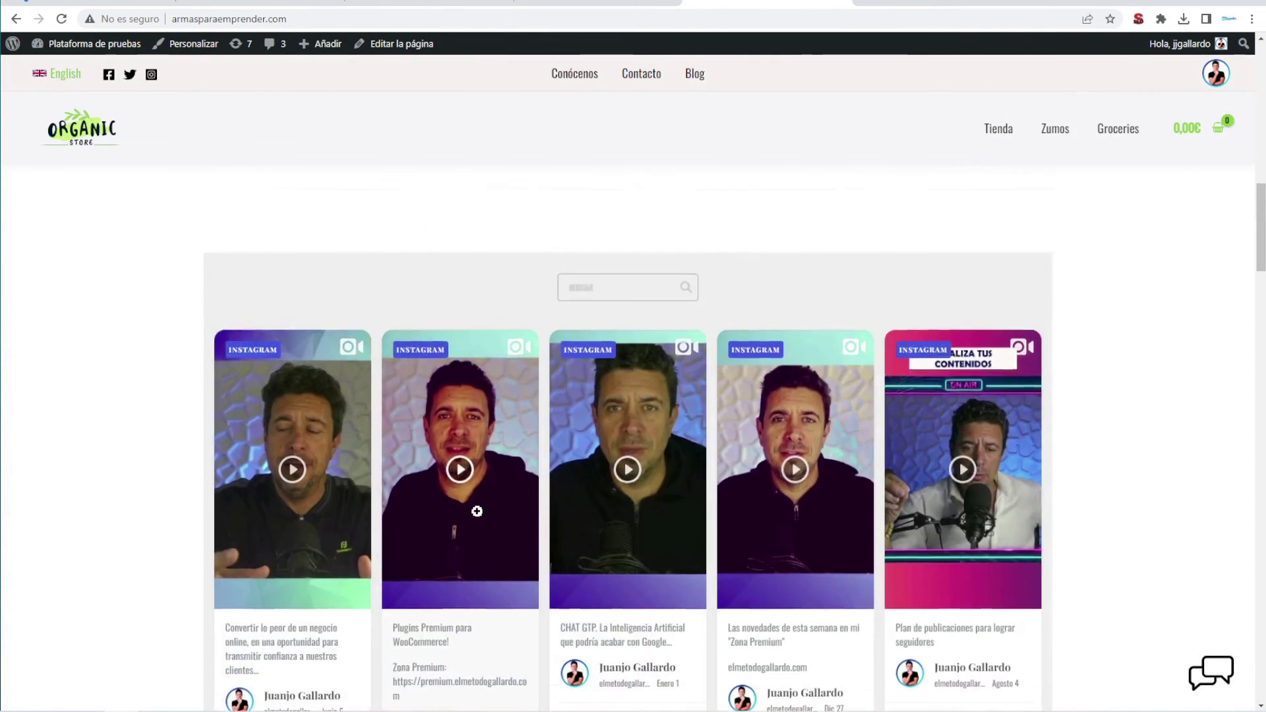
scroll(586, 328, "up", 2)
scroll(726, 396, "down", 3)
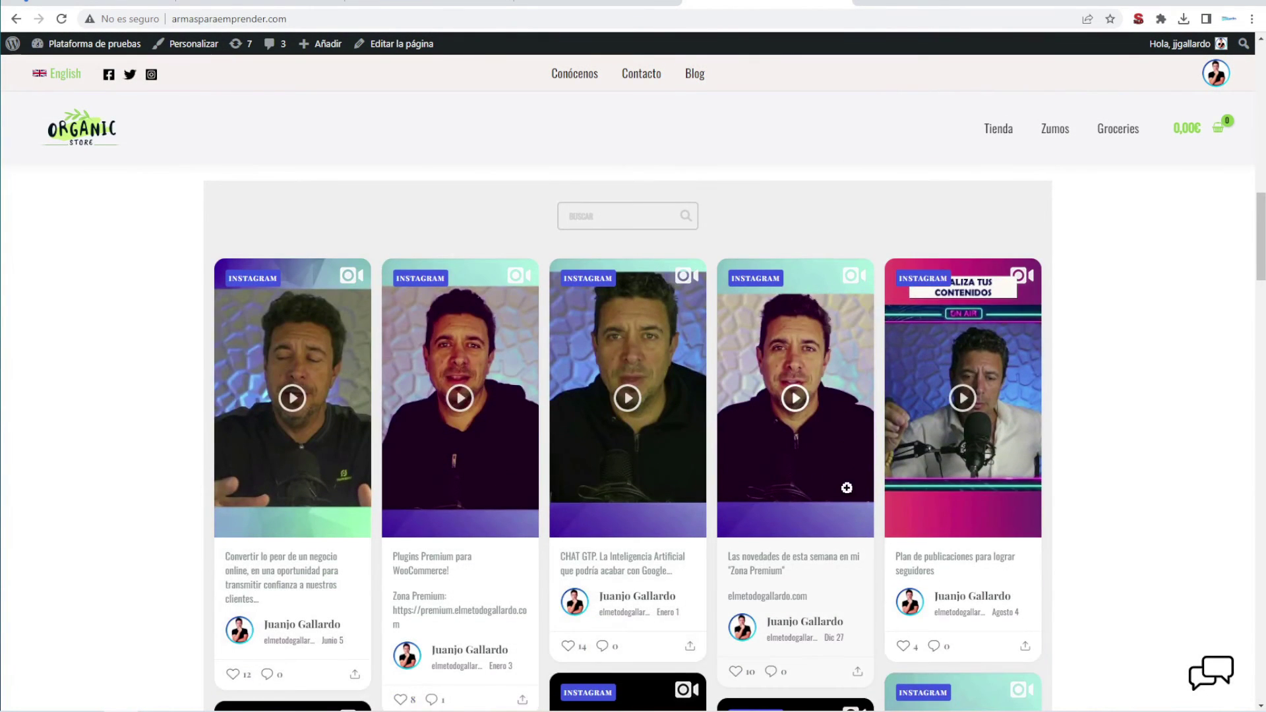
scroll(897, 501, "up", 2)
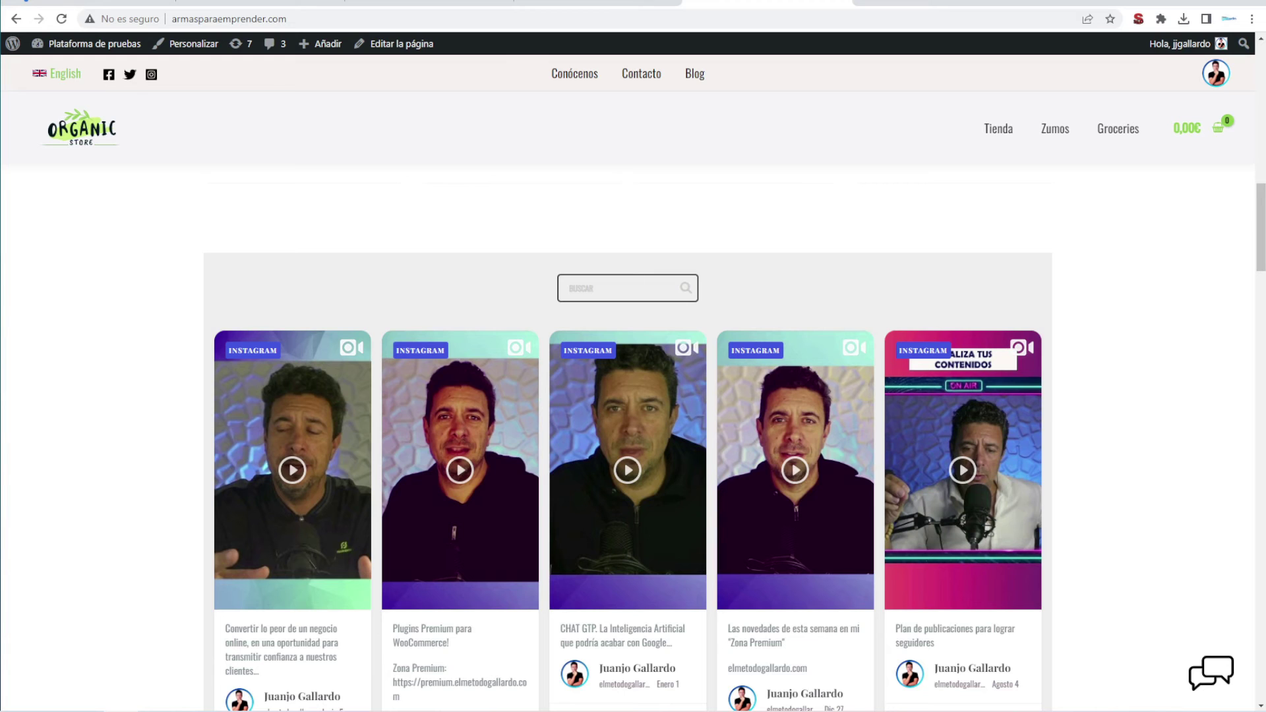
scroll(712, 477, "down", 2)
scroll(719, 469, "up", 3)
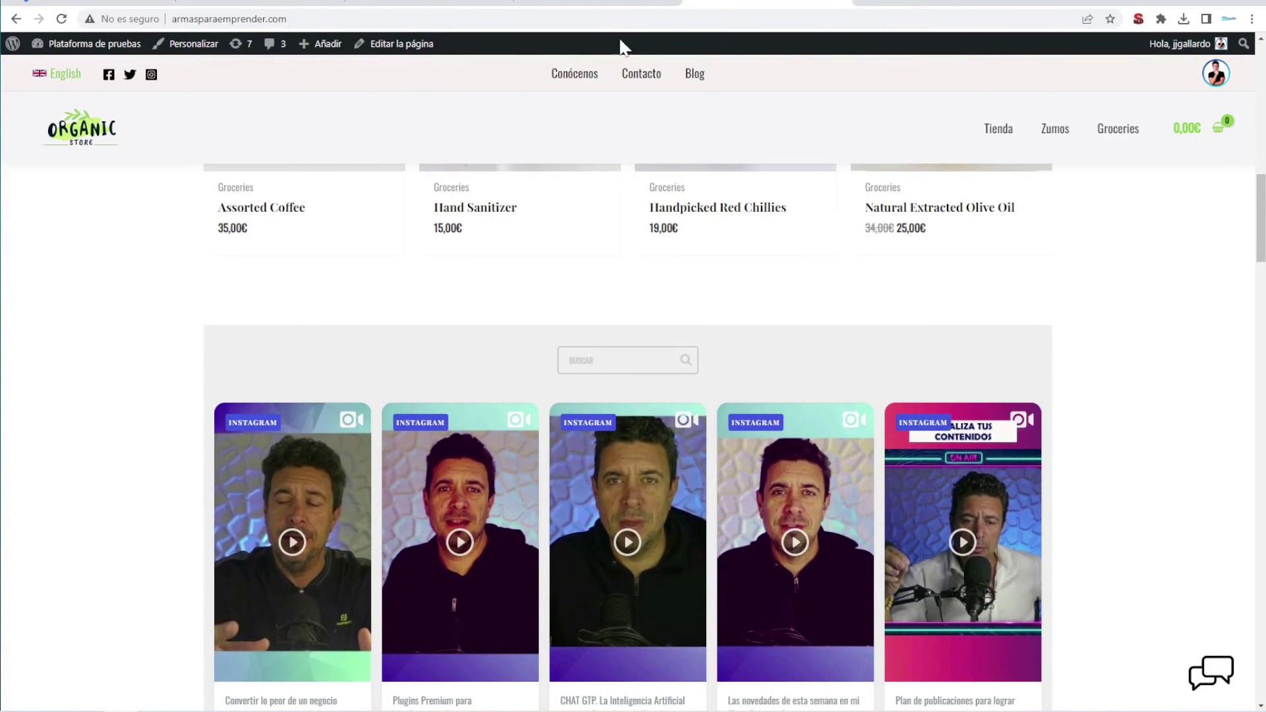
Return to the Flow-Flow stream settings, change the stream layout to Carousel and save it
left_click(579, 5)
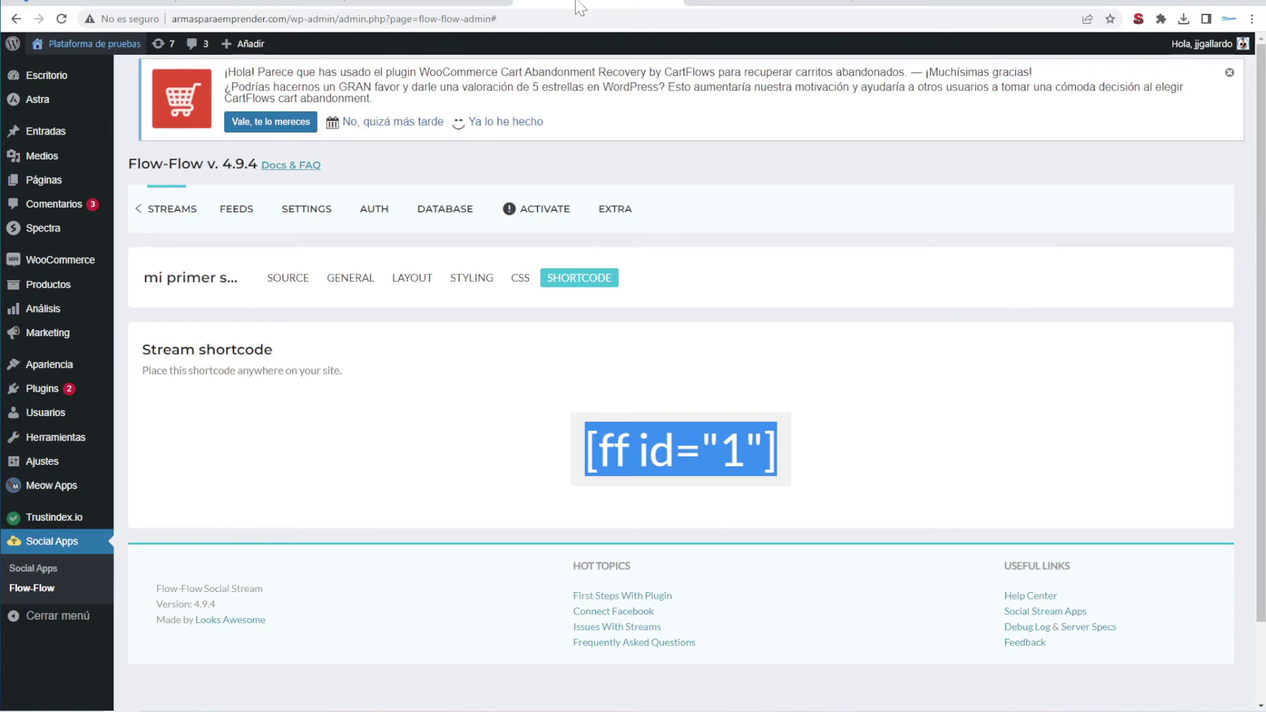
left_click(411, 280)
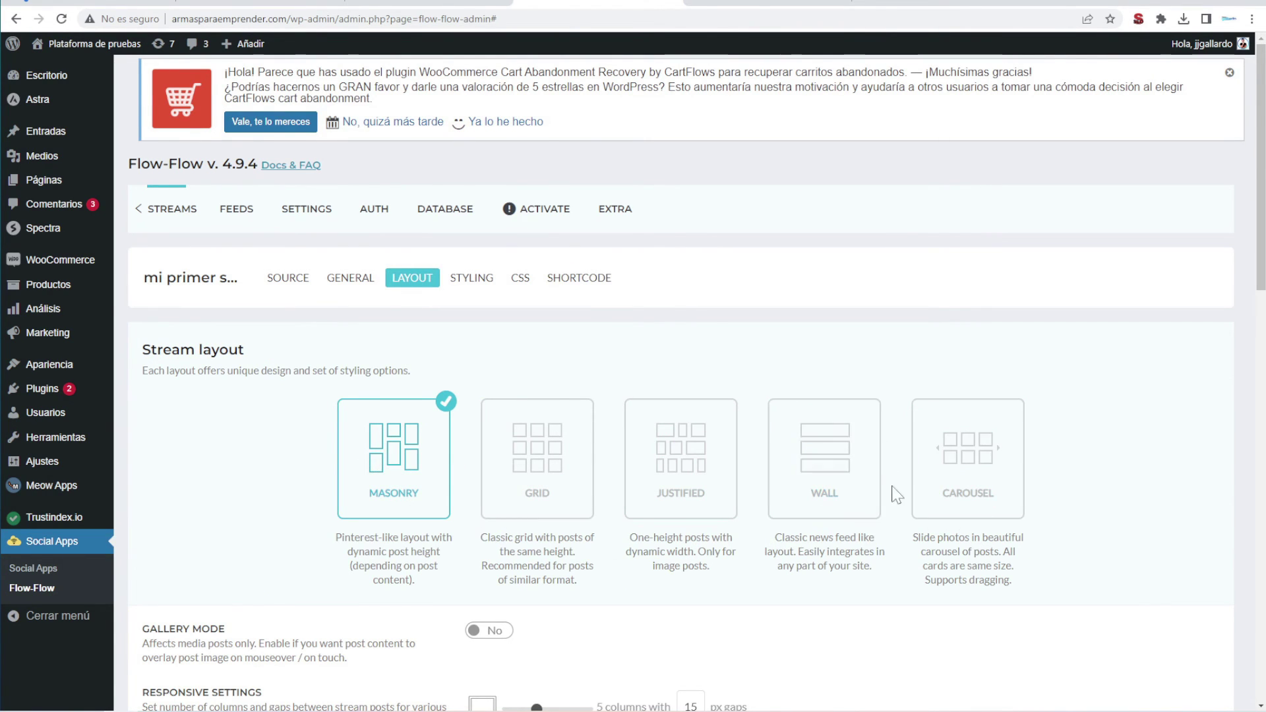
left_click(952, 477)
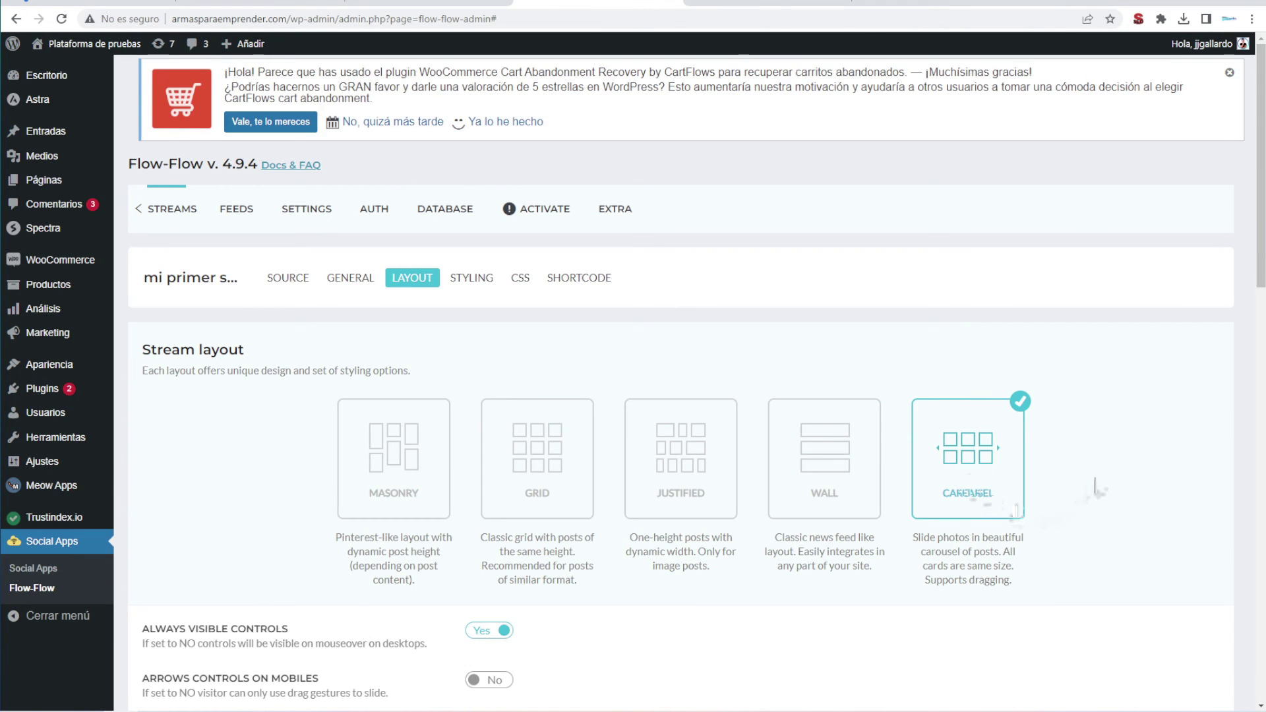
scroll(1097, 484, "down", 2)
scroll(1083, 444, "down", 2)
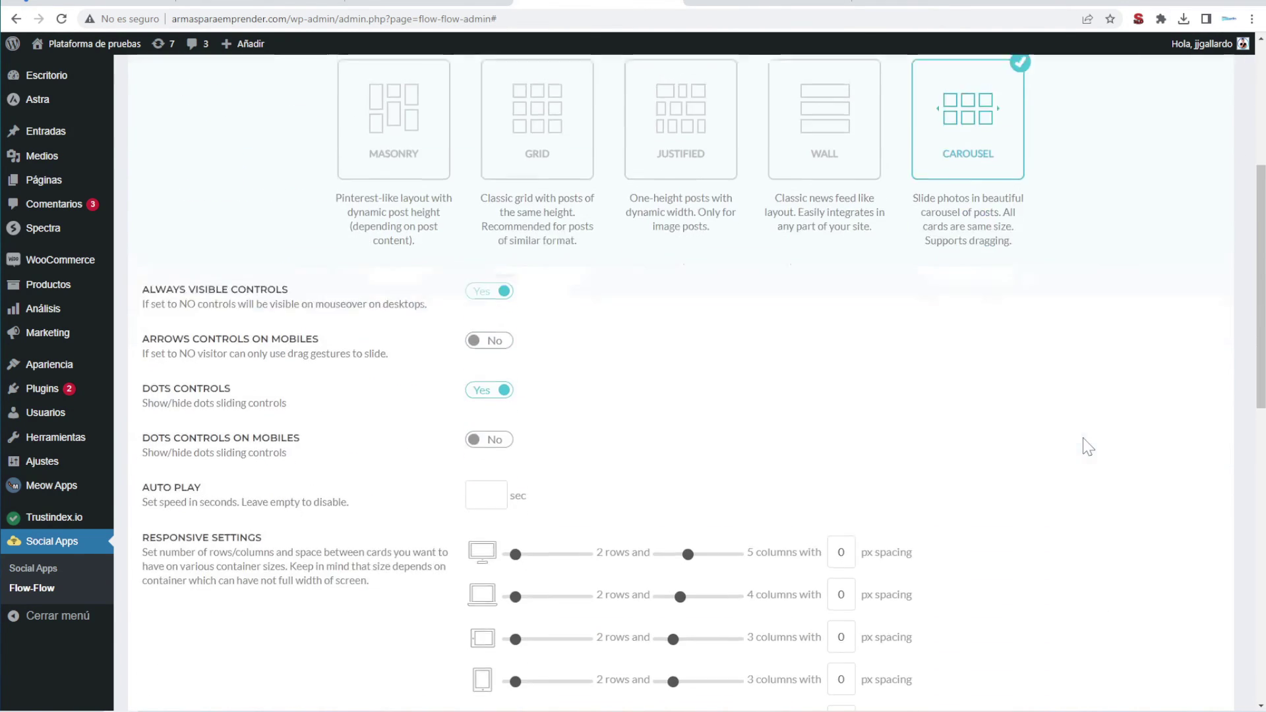
scroll(1049, 462, "down", 9)
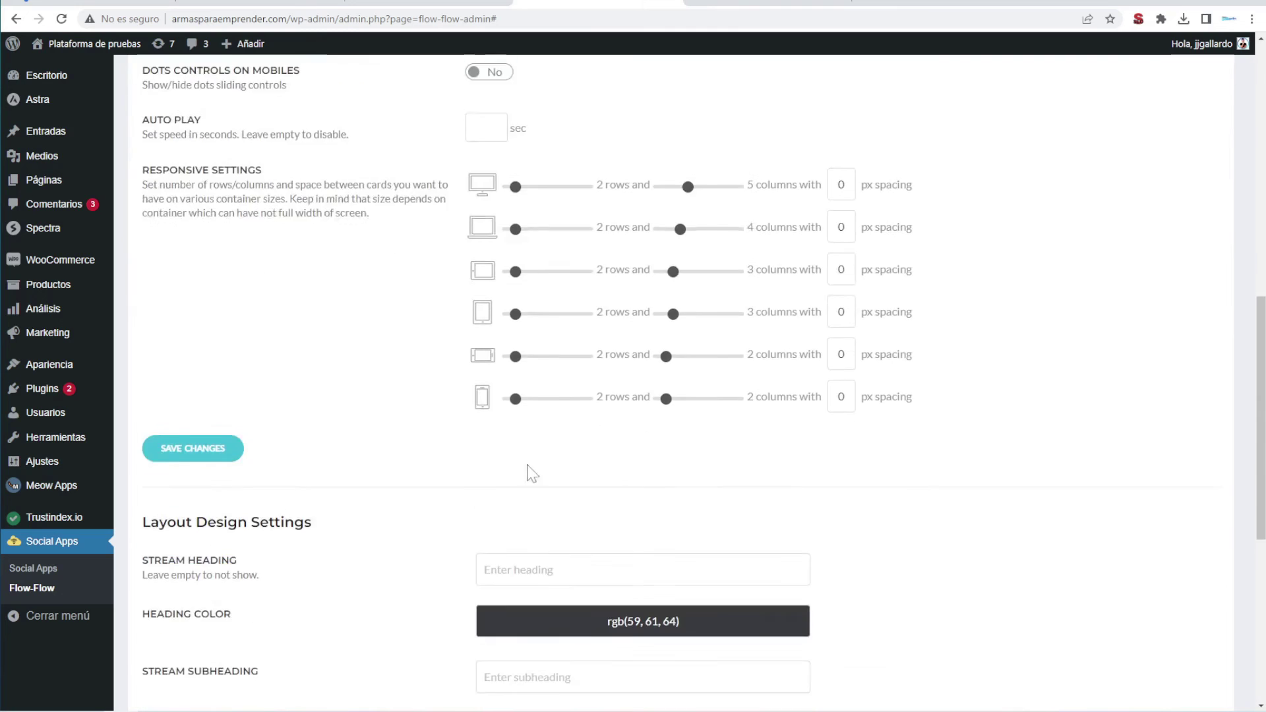
left_click(184, 239)
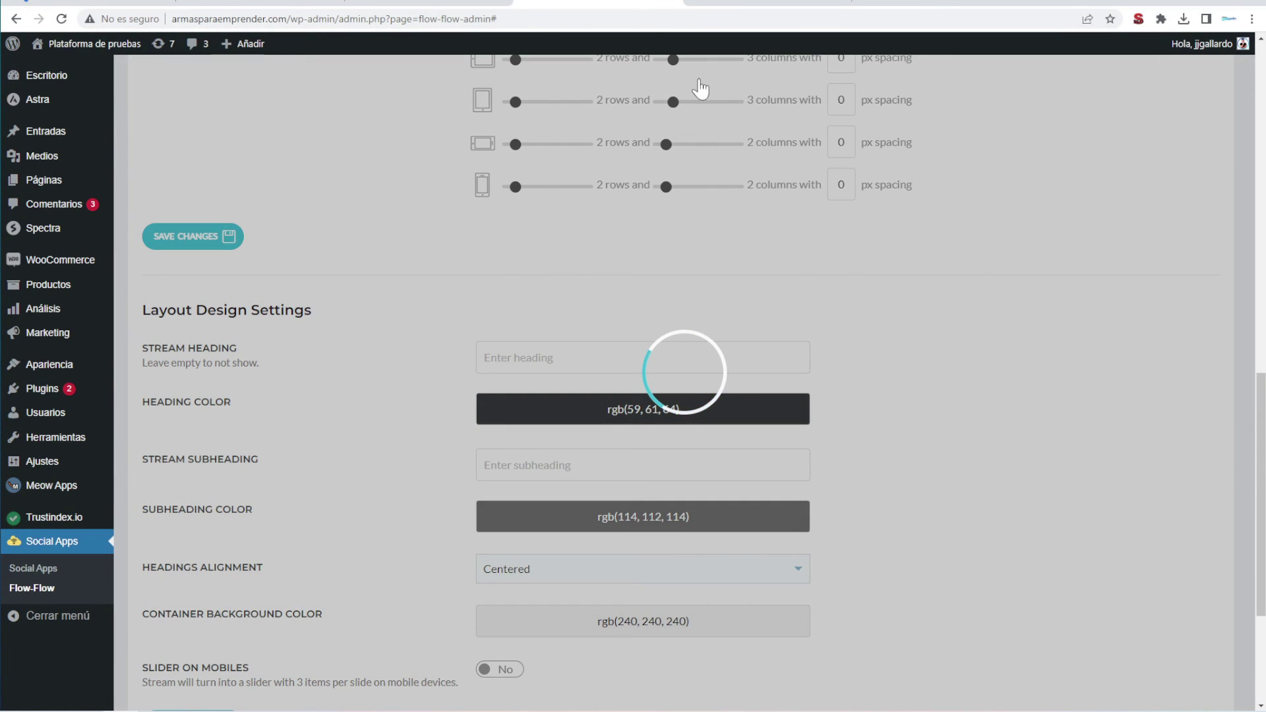